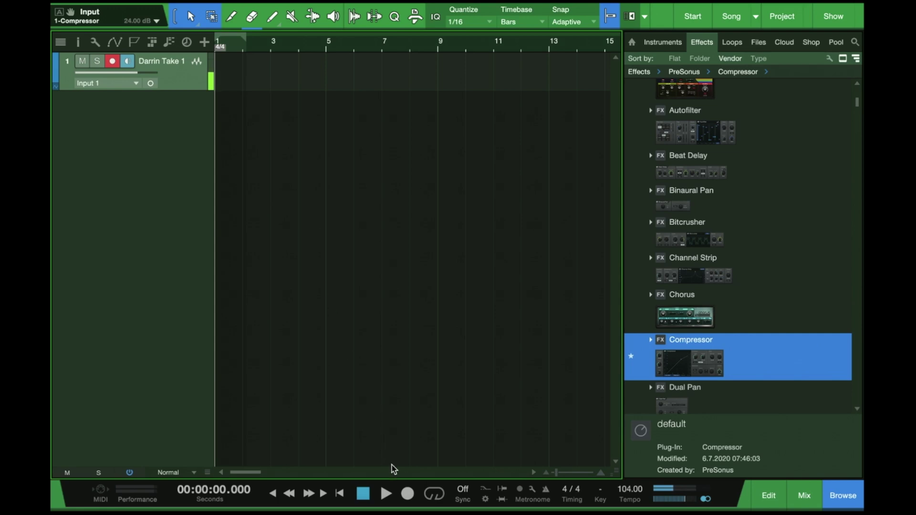
Record a roughly 30-second spoken dialogue take spanning bars 1–14 onto the empty track.
{"action": "left_click", "coordinate": [407, 494]}
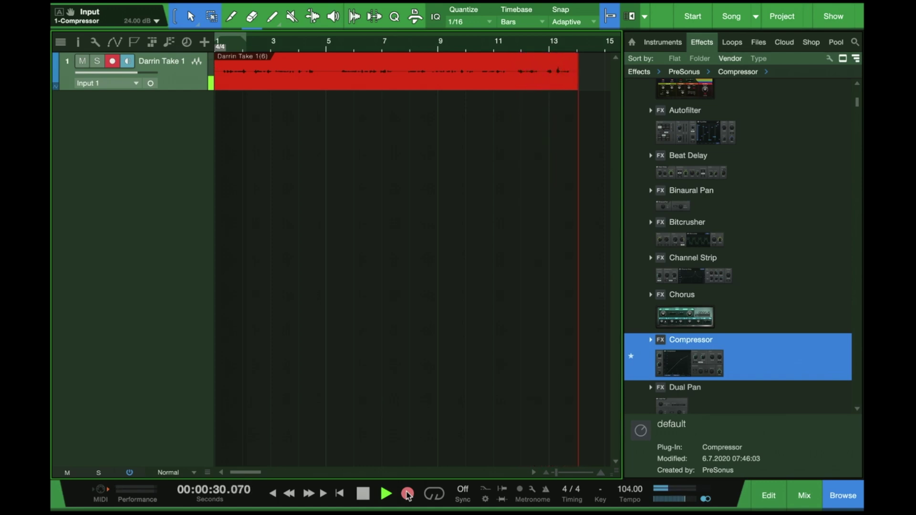
{"action": "key", "text": "space"}
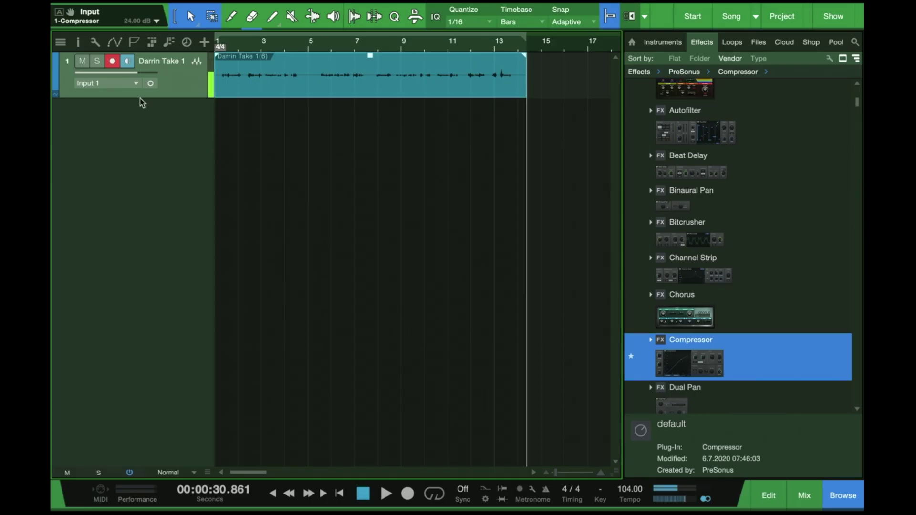
Disarm the track and play the recorded take back from around bar 4.
{"action": "left_click", "coordinate": [113, 62]}
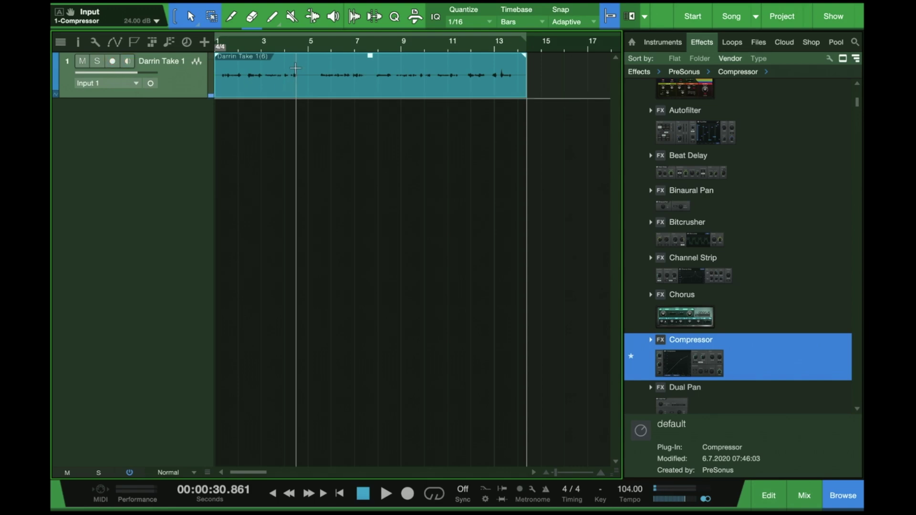
{"action": "left_click", "coordinate": [289, 46]}
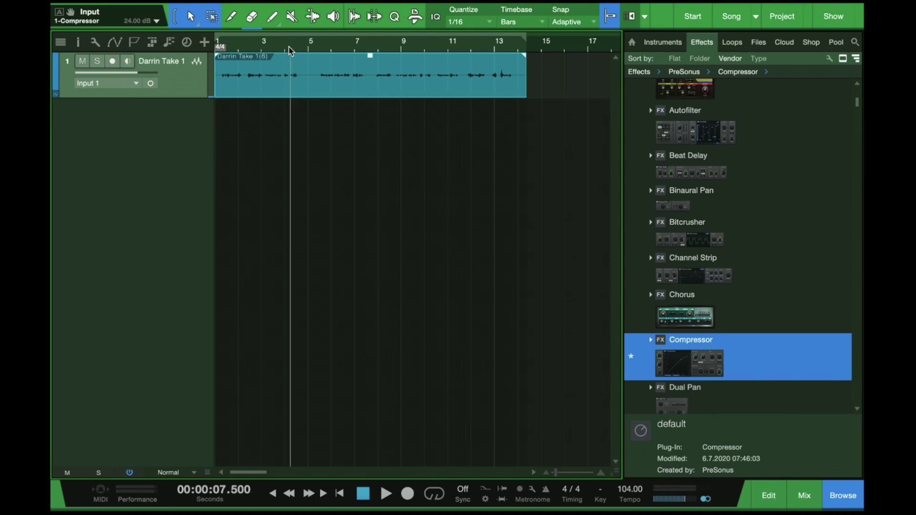
{"action": "key", "text": "space"}
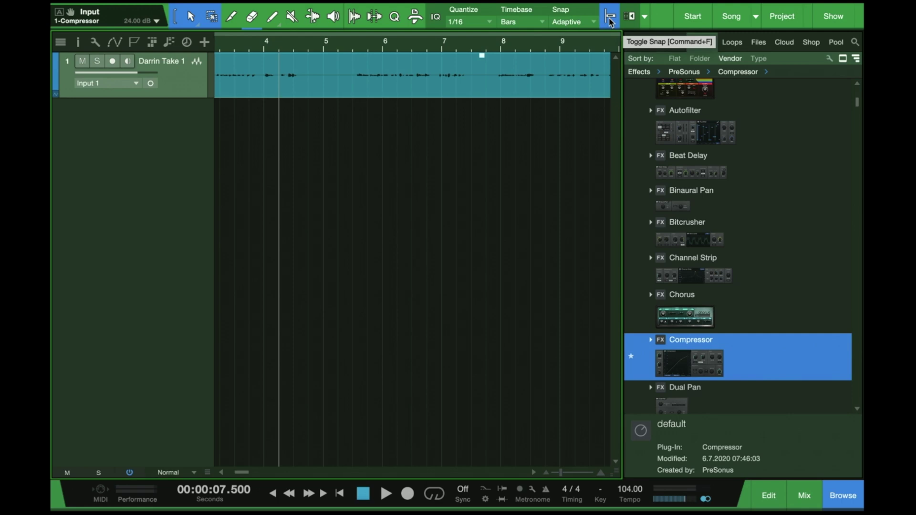
Turn snapping off and scrub through the take around bar 5.5 to hunt for the pause.
{"action": "left_click", "coordinate": [610, 19]}
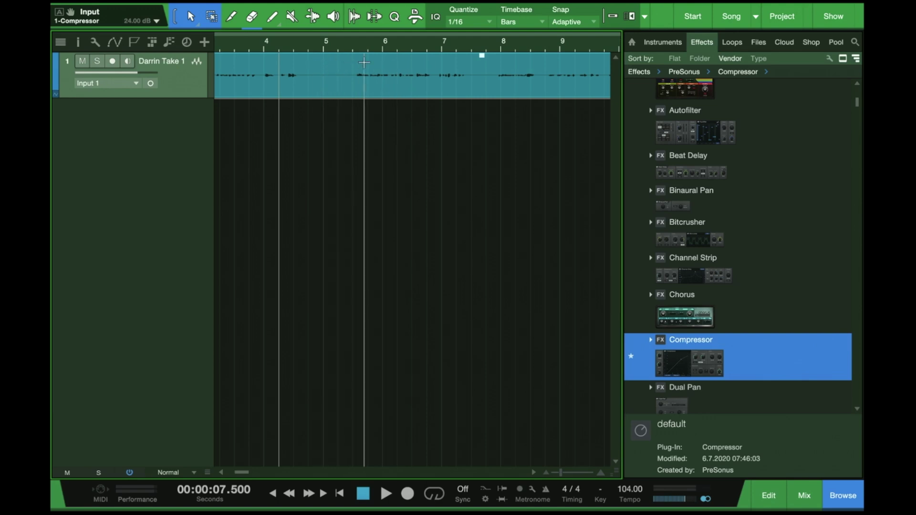
{"action": "scroll", "coordinate": [369, 62], "scroll_direction": "down", "scroll_amount": 5}
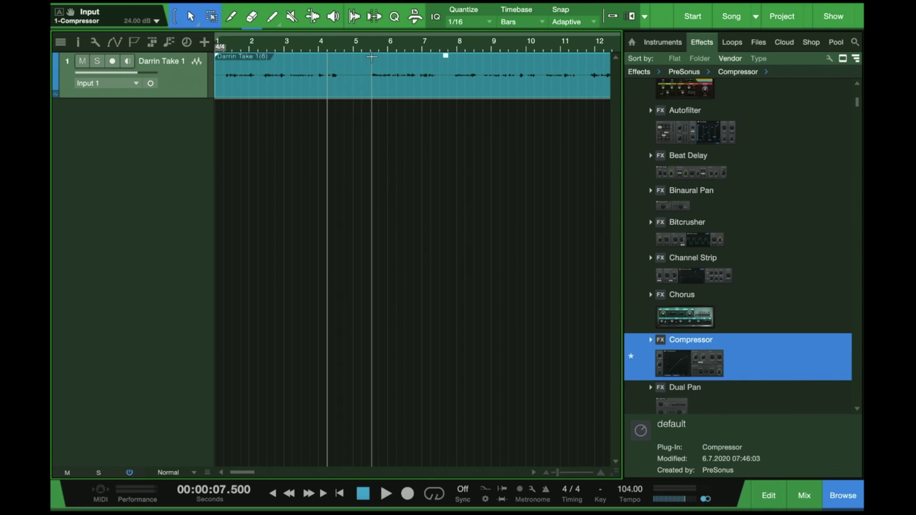
{"action": "left_click", "coordinate": [368, 50]}
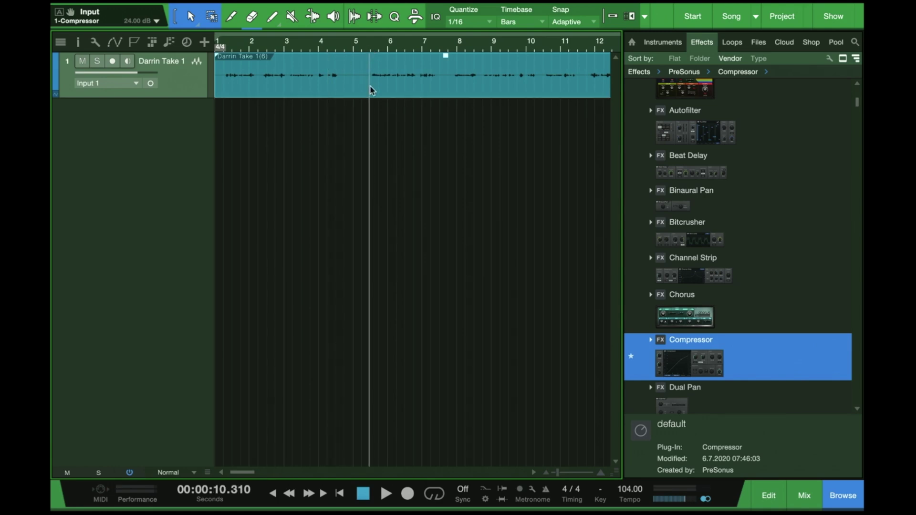
{"action": "key", "text": "e"}
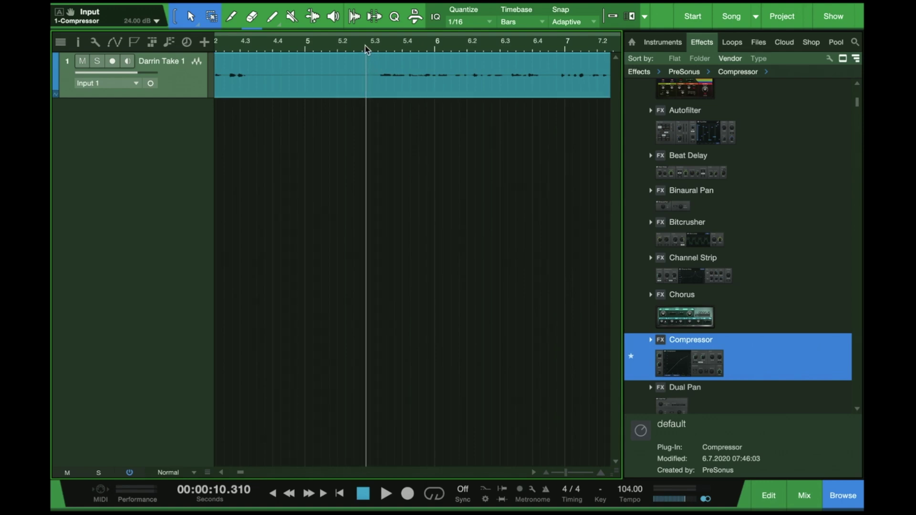
{"action": "left_click", "coordinate": [347, 47]}
{"action": "left_click_drag", "start_coordinate": [346, 48], "coordinate": [368, 47]}
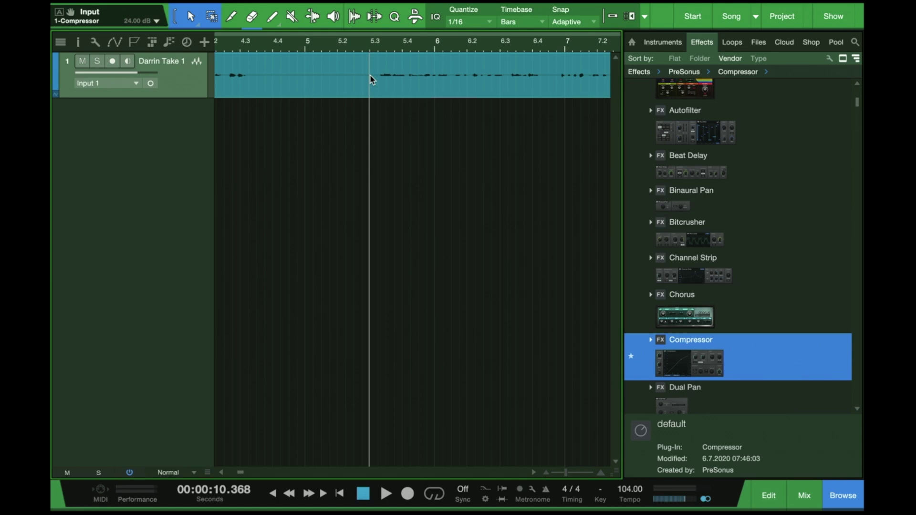
{"action": "key", "text": "space"}
{"action": "key", "text": "space"}
Zoom out and audition the take from near bar 2.3 to find the pause.
{"action": "key", "text": "e"}
{"action": "key", "text": "e"}
{"action": "key", "text": "e"}
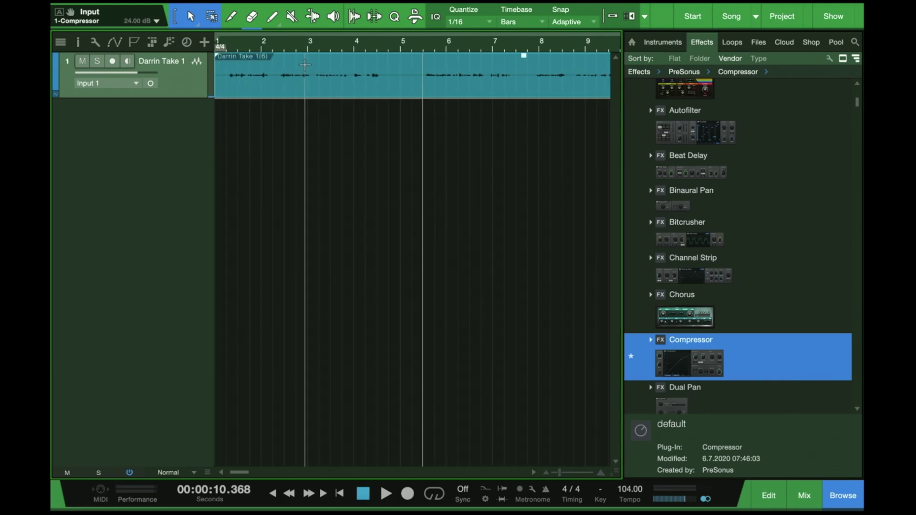
{"action": "left_click", "coordinate": [277, 48]}
{"action": "key", "text": "space"}
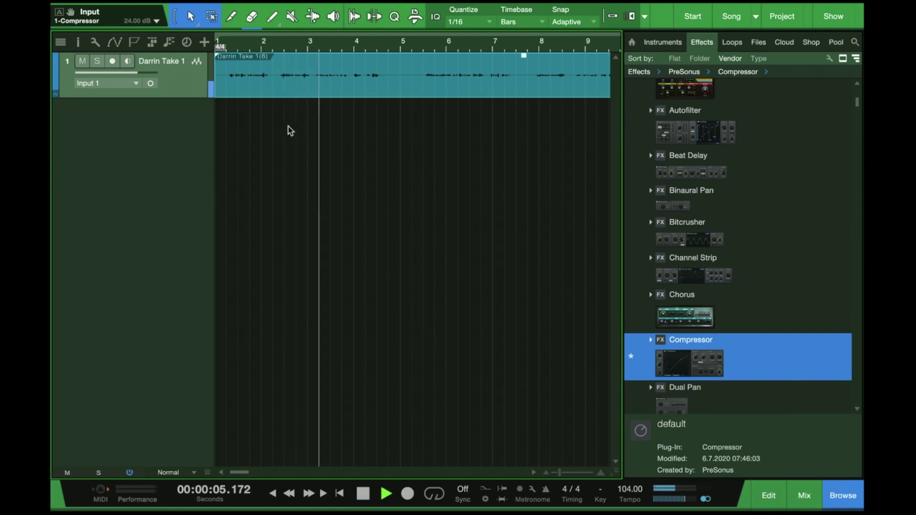
{"action": "key", "text": "space"}
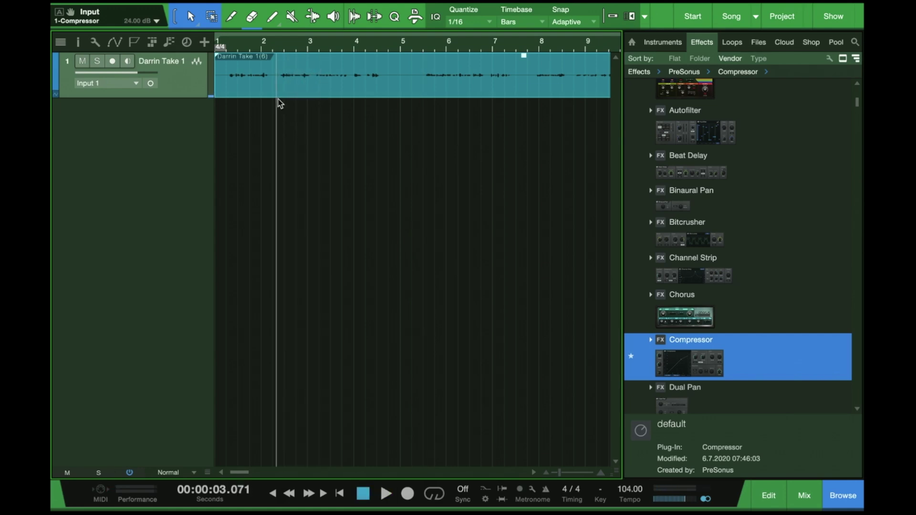
{"action": "scroll", "coordinate": [280, 102], "scroll_direction": "up", "scroll_amount": 6}
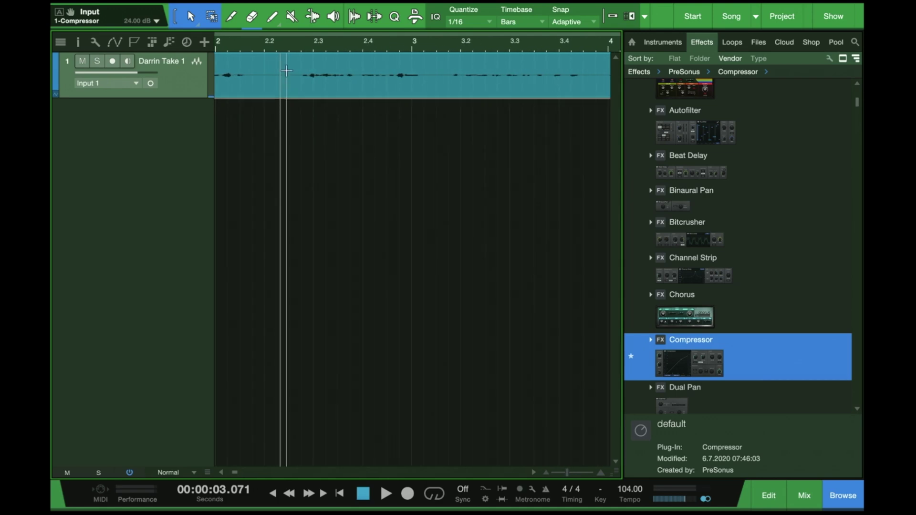
Split the take at the playhead just after bar 2.2, where the pause starts.
{"action": "left_click", "coordinate": [291, 47]}
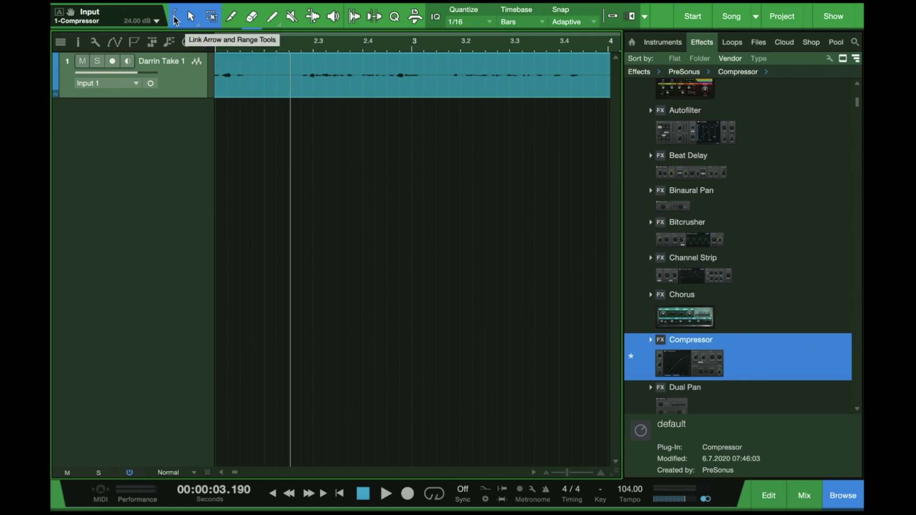
{"action": "left_click", "coordinate": [290, 66], "text": "alt"}
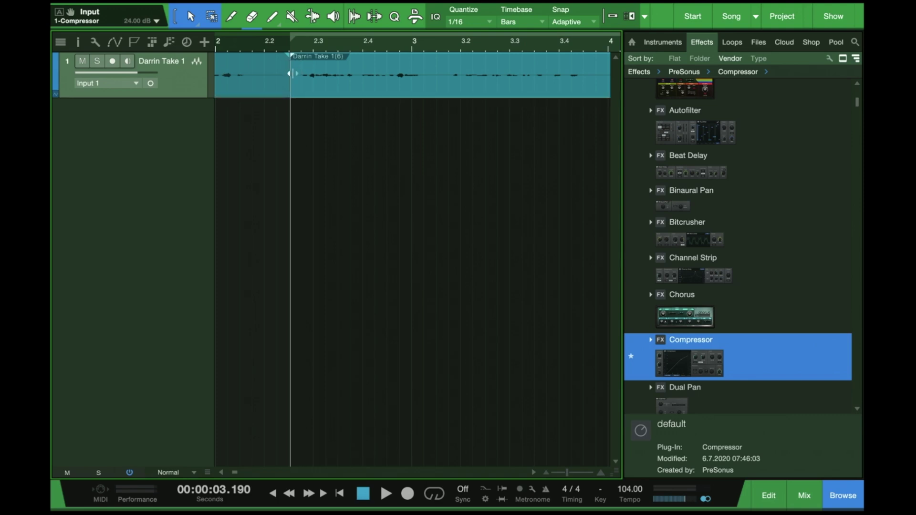
{"action": "mouse_move", "coordinate": [291, 66]}
{"action": "left_mouse_down"}
{"action": "mouse_move", "coordinate": [377, 65]}
{"action": "mouse_move", "coordinate": [249, 61]}
{"action": "mouse_move", "coordinate": [286, 84]}
{"action": "left_mouse_up"}
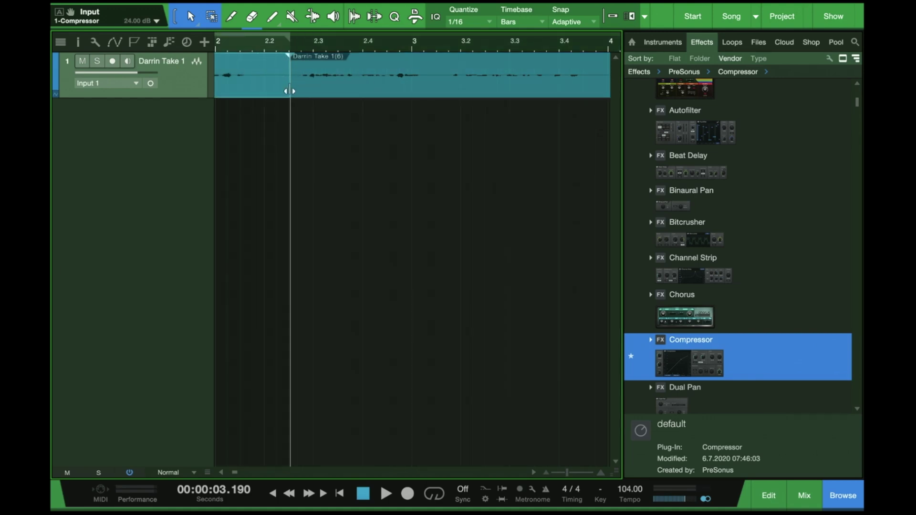
{"action": "left_click_drag", "start_coordinate": [290, 91], "coordinate": [357, 96]}
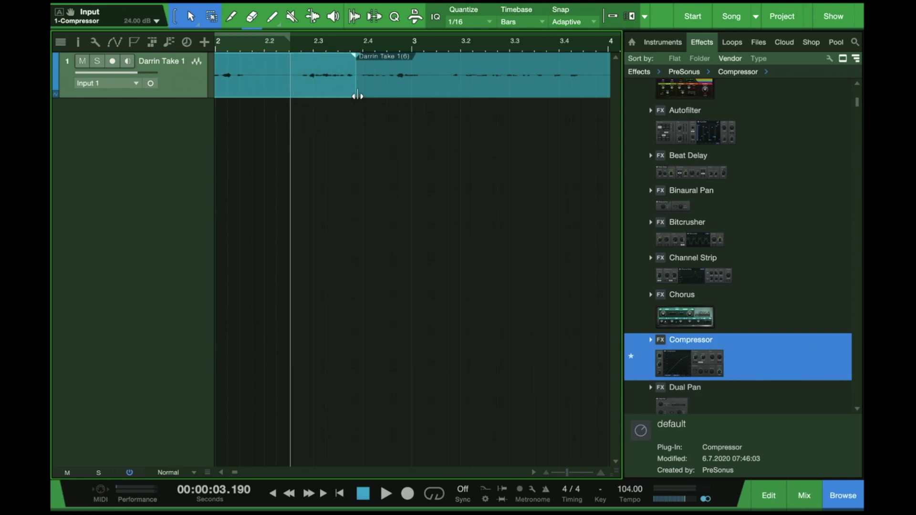
{"action": "key", "text": "ctrl+z"}
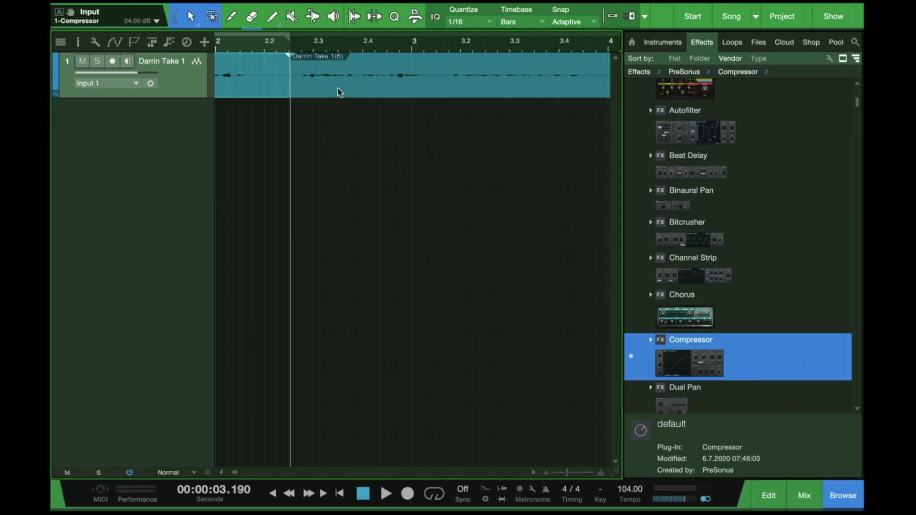
{"action": "key", "text": "w"}
{"action": "key", "text": "w"}
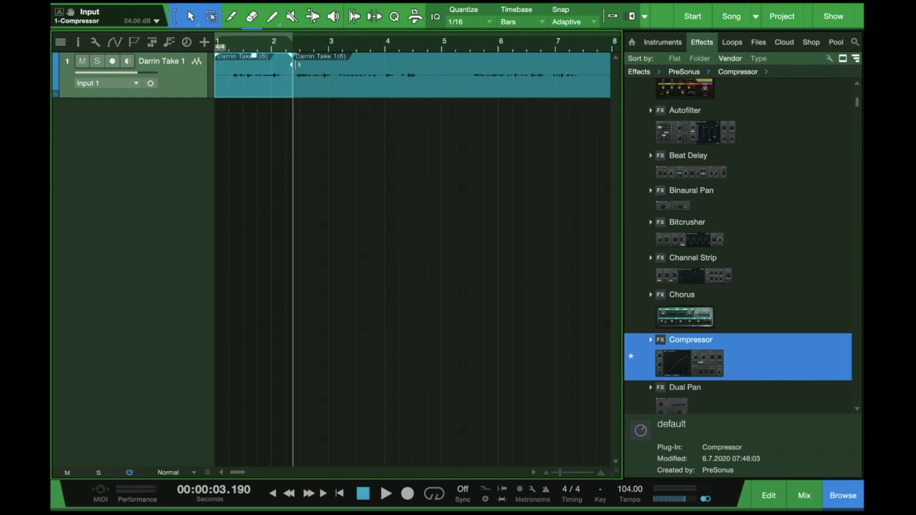
Trim the second event's start edge and shorten the first event's end at the split point.
{"action": "left_click_drag", "start_coordinate": [293, 63], "coordinate": [487, 71]}
{"action": "scroll", "coordinate": [494, 67], "scroll_direction": "right", "scroll_amount": 2}
{"action": "left_click_drag", "start_coordinate": [417, 72], "coordinate": [258, 75]}
{"action": "key", "text": "e"}
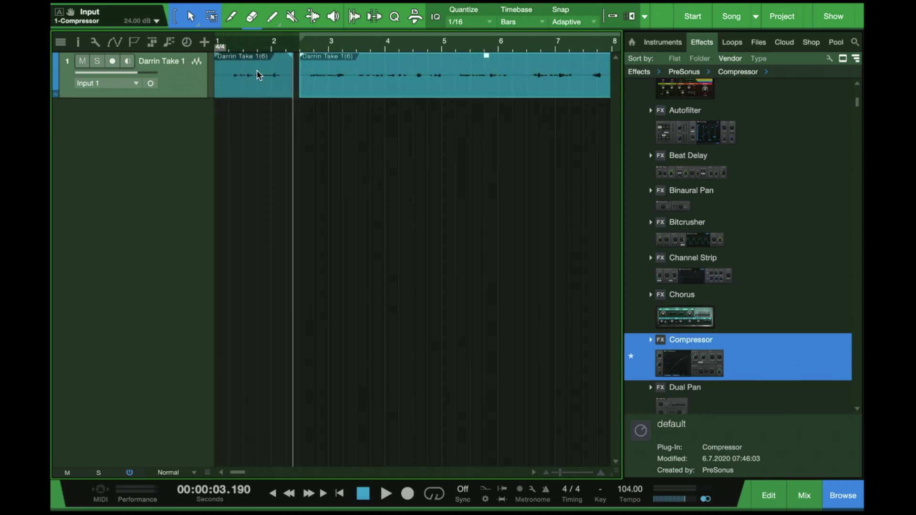
{"action": "key", "text": "e"}
{"action": "mouse_move", "coordinate": [343, 82]}
{"action": "left_mouse_down"}
{"action": "mouse_move", "coordinate": [319, 82]}
{"action": "mouse_move", "coordinate": [408, 89]}
{"action": "mouse_move", "coordinate": [349, 88]}
{"action": "left_mouse_up"}
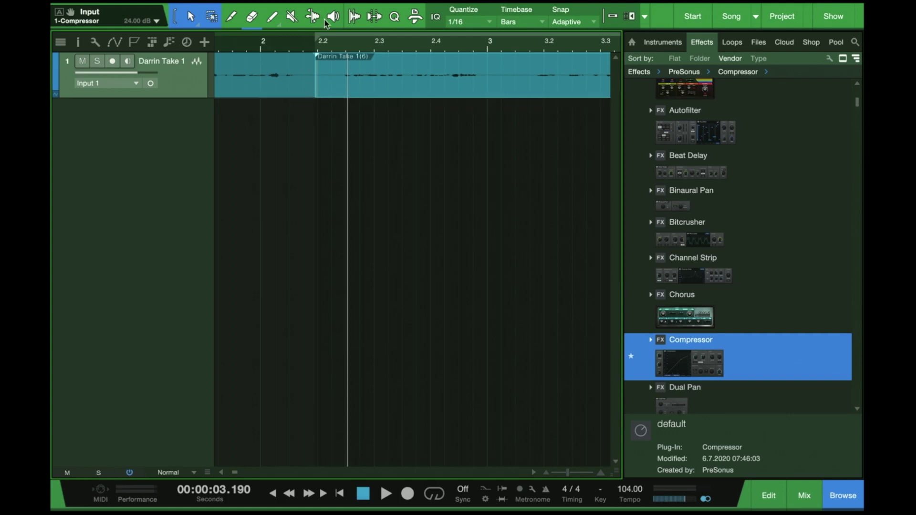
{"action": "left_click", "coordinate": [312, 10]}
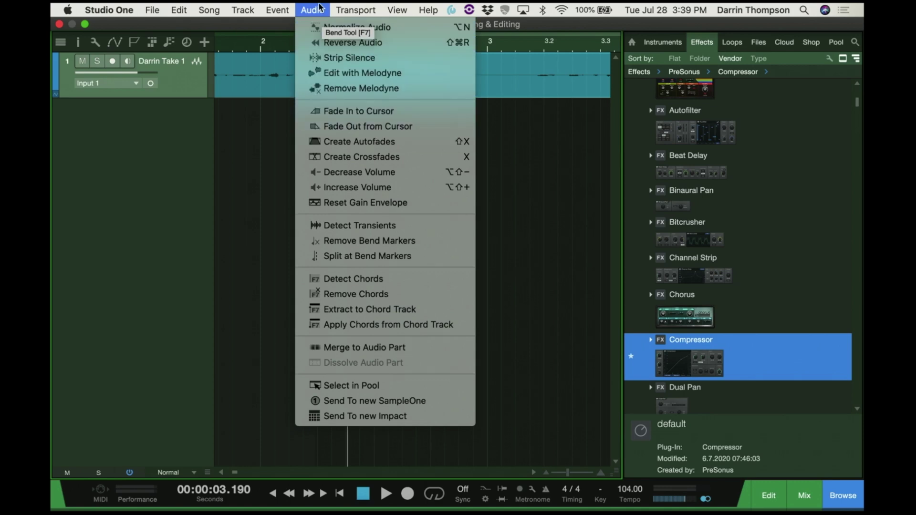
{"action": "left_click", "coordinate": [344, 142]}
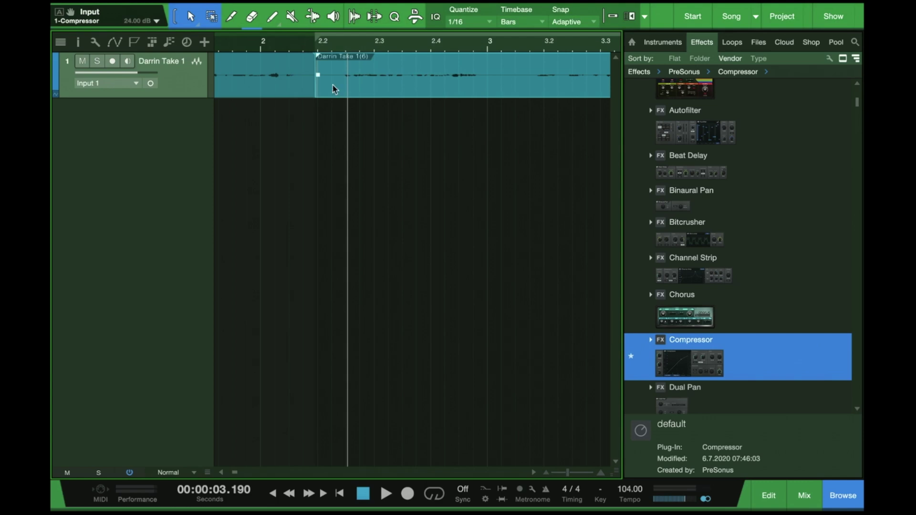
{"action": "scroll", "coordinate": [318, 88], "scroll_direction": "up", "scroll_amount": 8}
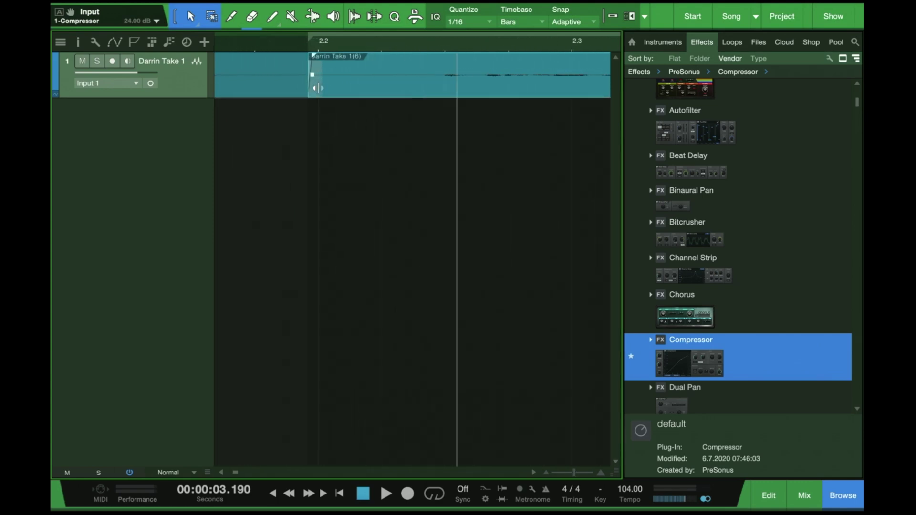
{"action": "scroll", "coordinate": [318, 88], "scroll_direction": "up", "scroll_amount": 4}
{"action": "scroll", "coordinate": [317, 88], "scroll_direction": "left", "scroll_amount": 3}
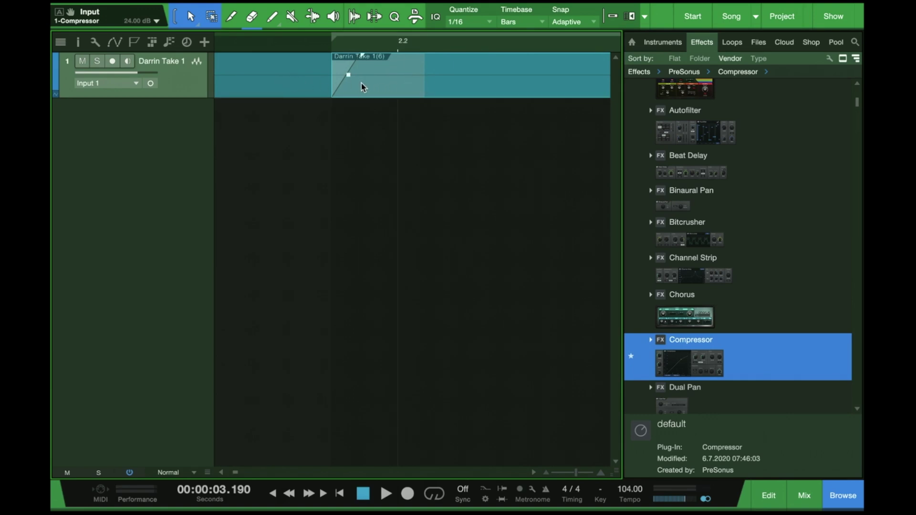
{"action": "scroll", "coordinate": [361, 83], "scroll_direction": "down", "scroll_amount": 6}
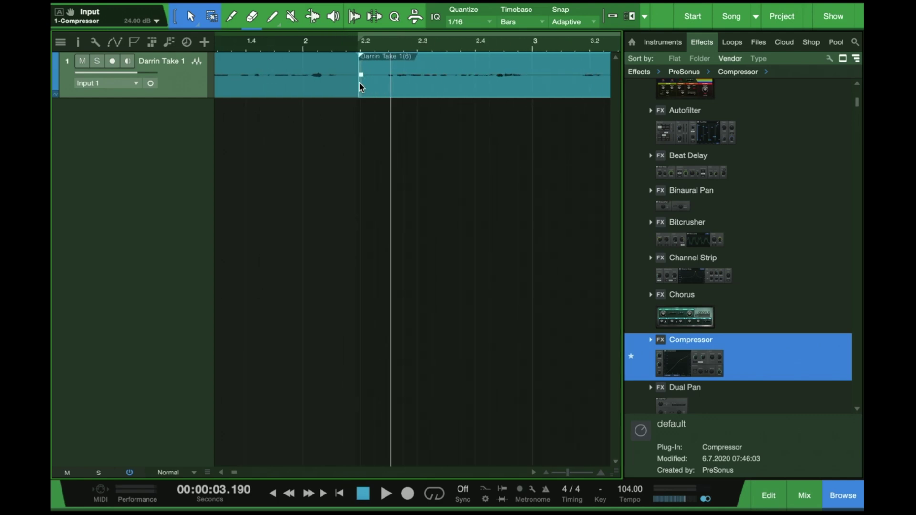
{"action": "scroll", "coordinate": [360, 83], "scroll_direction": "down", "scroll_amount": 5}
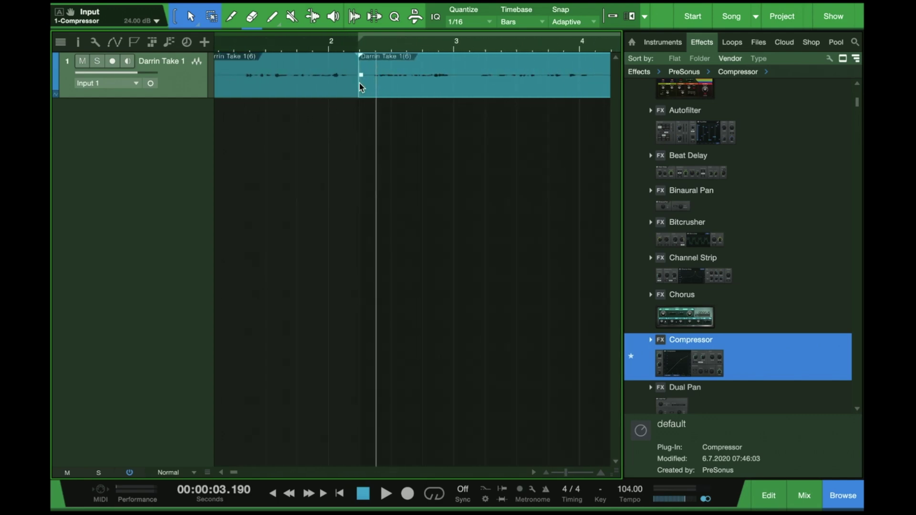
Play the take from near bar 1.3 to hear the first pause, then show the mixer.
{"action": "left_click", "coordinate": [238, 50]}
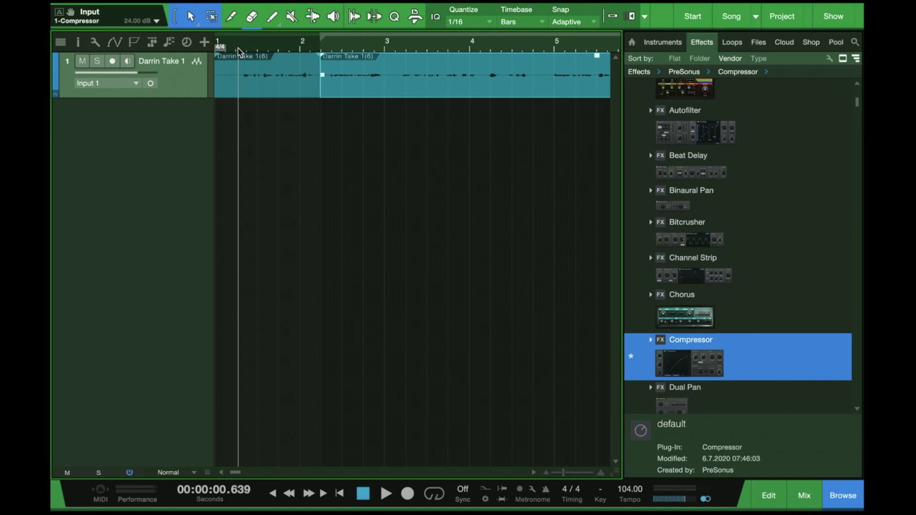
{"action": "key", "text": "space"}
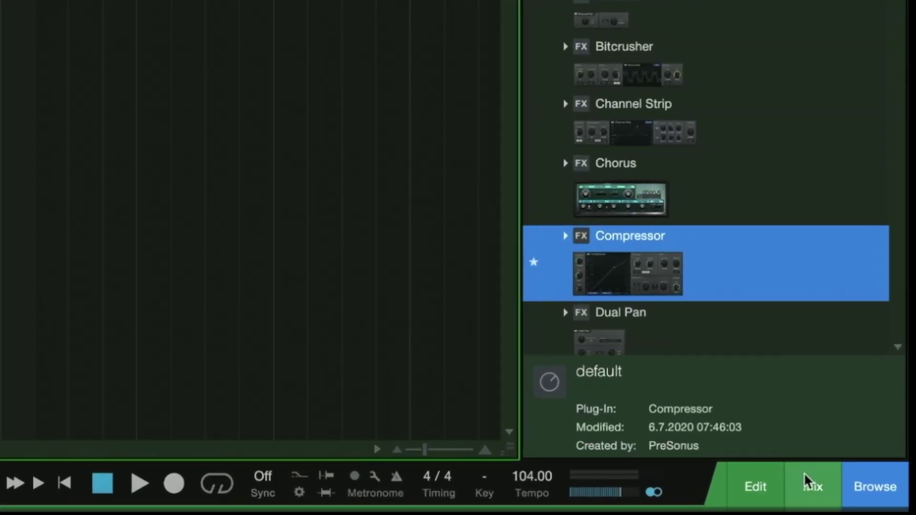
{"action": "left_click", "coordinate": [810, 485]}
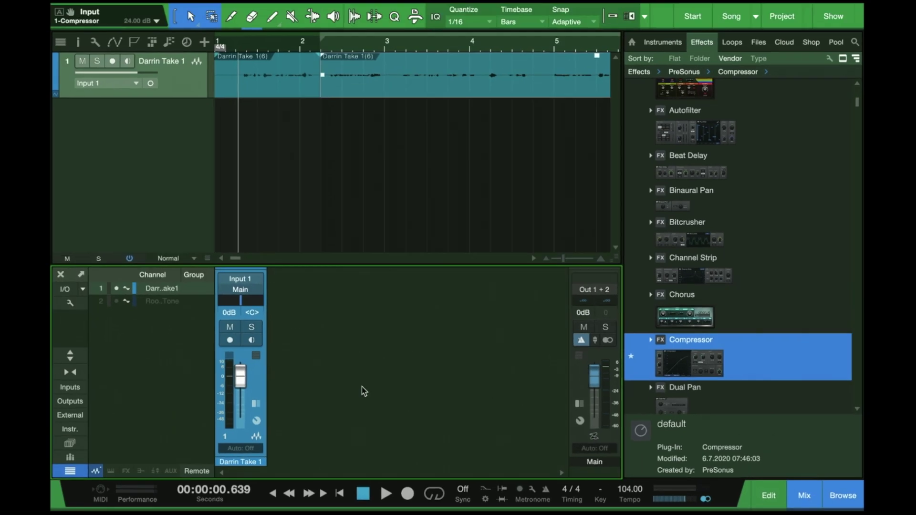
Show the hidden Room Tone track, solo it, and play the room tone alone.
{"action": "right_click", "coordinate": [161, 301]}
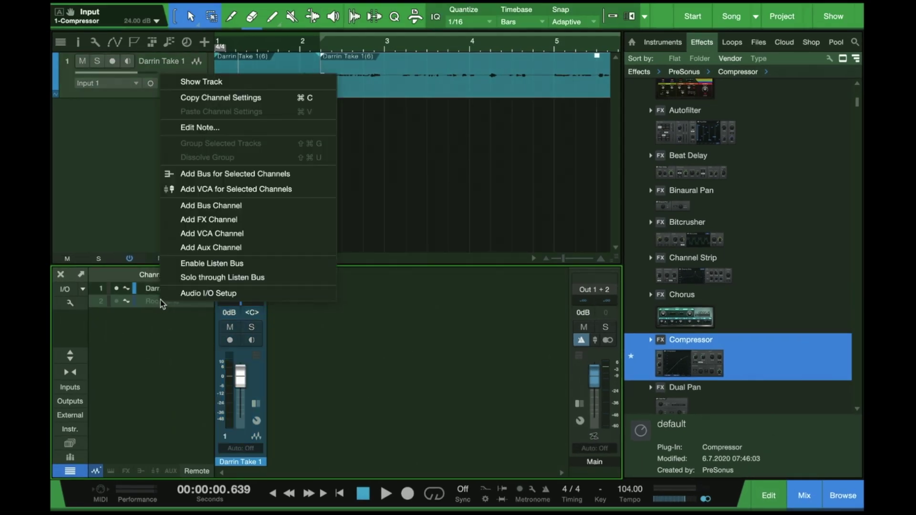
{"action": "left_click", "coordinate": [231, 82]}
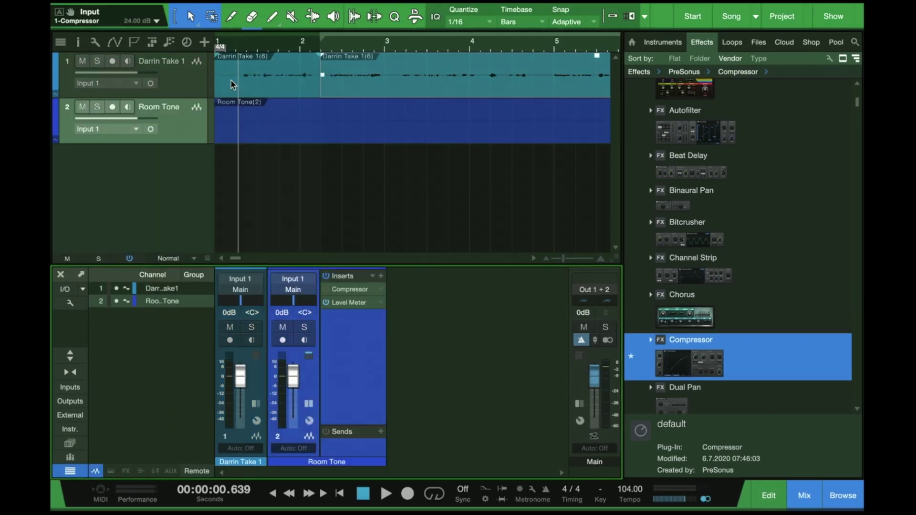
{"action": "key", "text": "w"}
{"action": "key", "text": "w"}
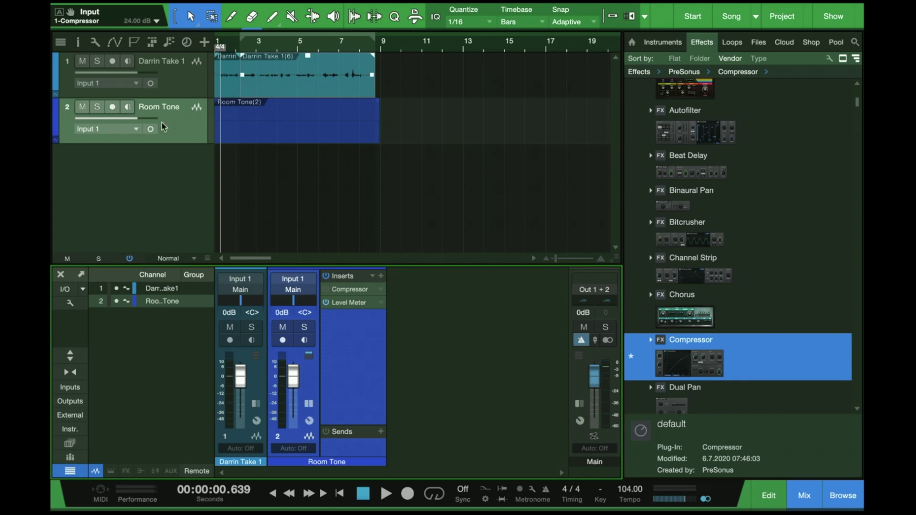
{"action": "left_click", "coordinate": [97, 107]}
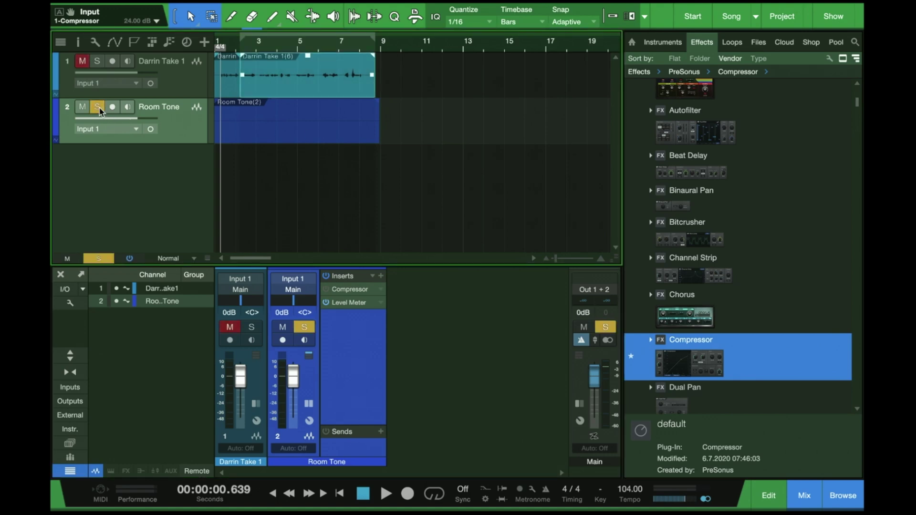
{"action": "key", "text": "space"}
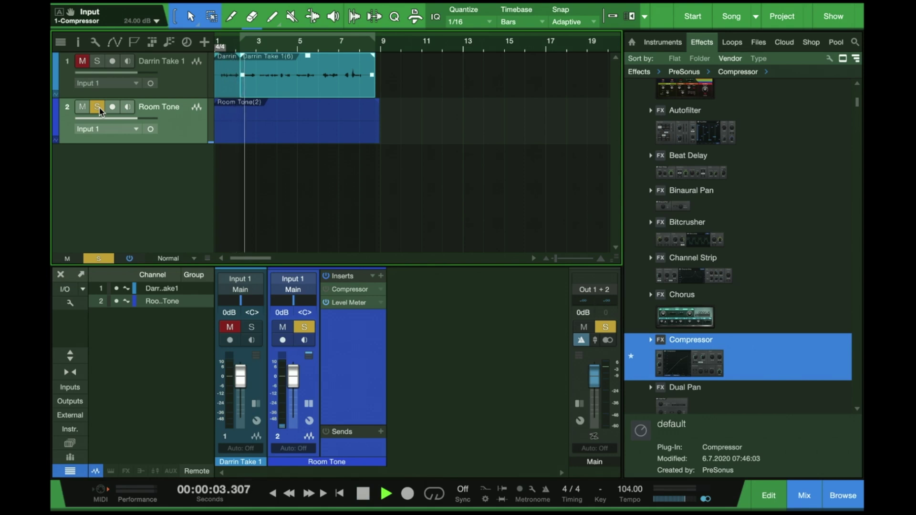
{"action": "key", "text": "space"}
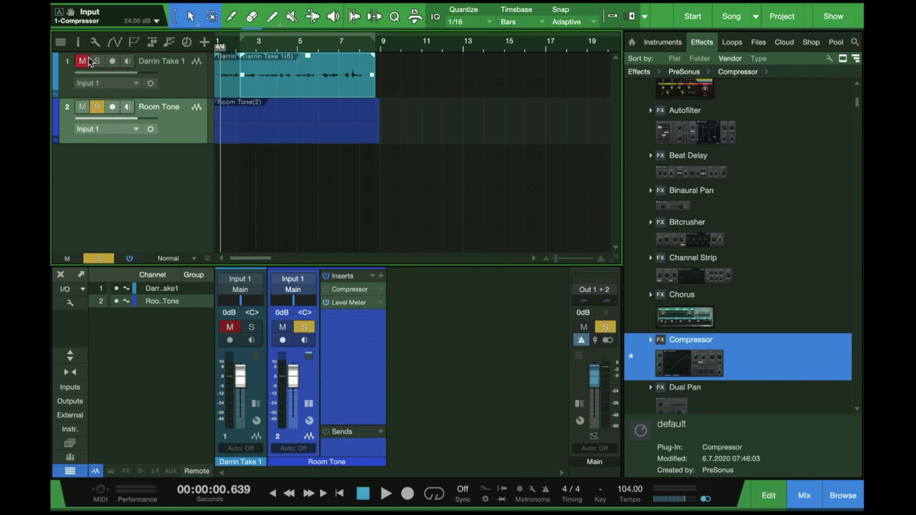
Unsolo Room Tone, shift the second dialogue event later, mute Room Tone, and play from bar 2.
{"action": "left_click", "coordinate": [97, 107]}
{"action": "key", "text": "e"}
{"action": "key", "text": "e"}
{"action": "key", "text": "e"}
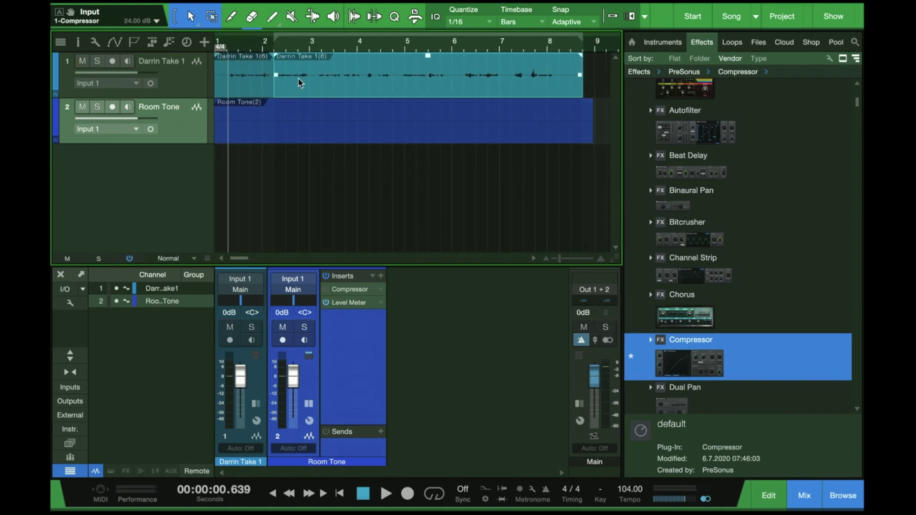
{"action": "left_click_drag", "start_coordinate": [282, 90], "coordinate": [292, 90]}
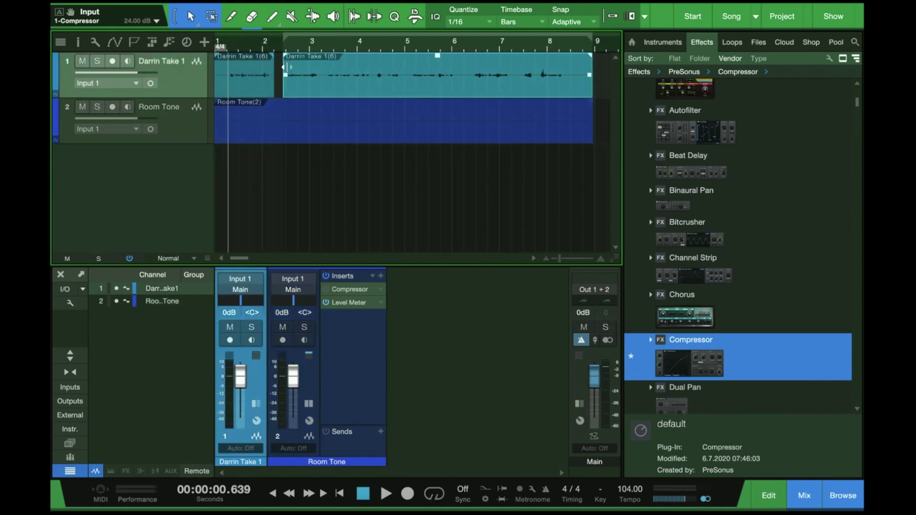
{"action": "left_click", "coordinate": [82, 107]}
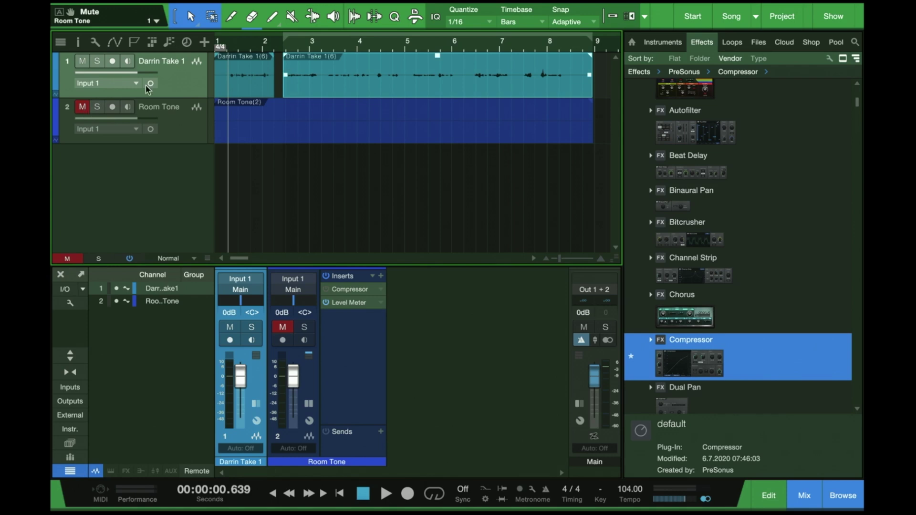
{"action": "left_click", "coordinate": [260, 49]}
{"action": "key", "text": "space"}
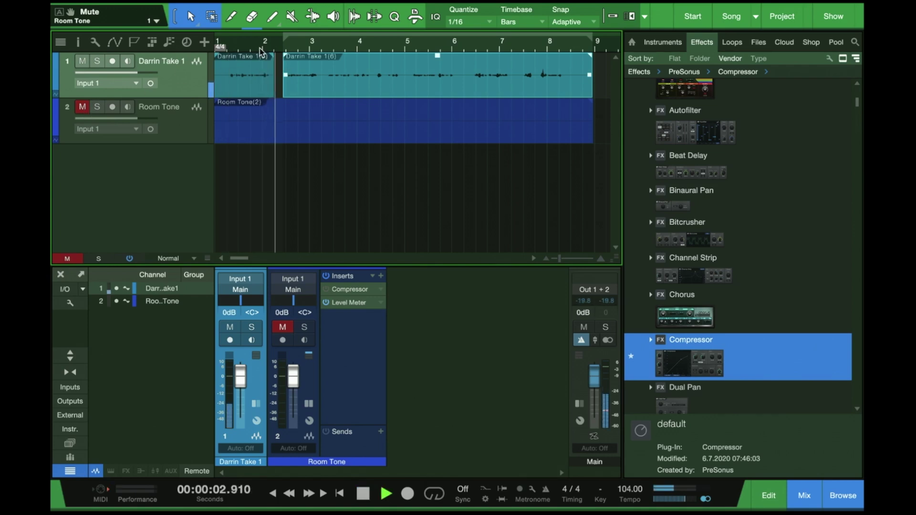
{"action": "key", "text": "space"}
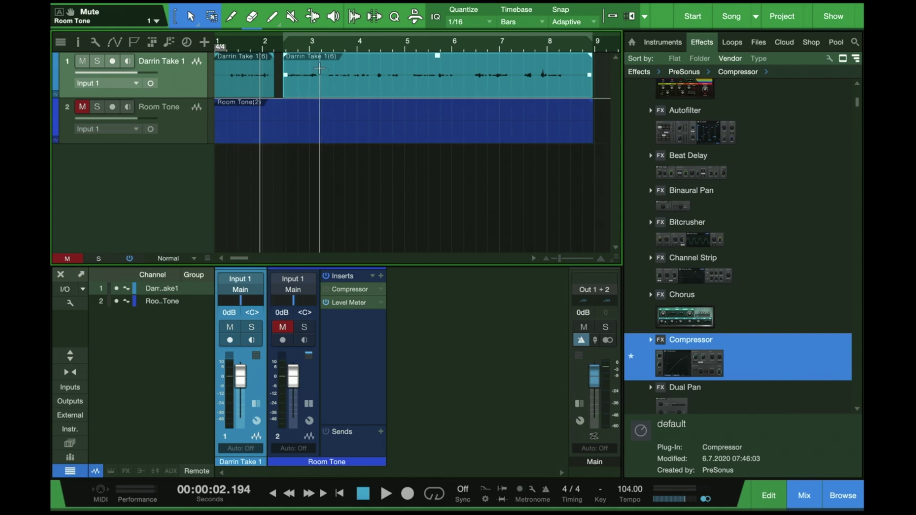
Cut the Darrin Take event near 3.2 and drag the right piece's start rightward to leave silence.
{"action": "scroll", "coordinate": [319, 68], "scroll_direction": "up", "scroll_amount": 3}
{"action": "left_click", "coordinate": [320, 68]}
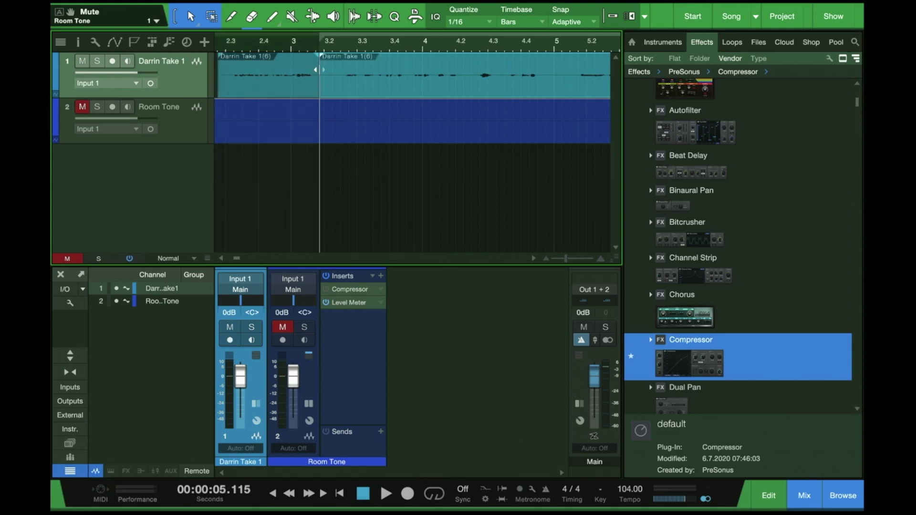
{"action": "left_click_drag", "start_coordinate": [320, 85], "coordinate": [341, 85]}
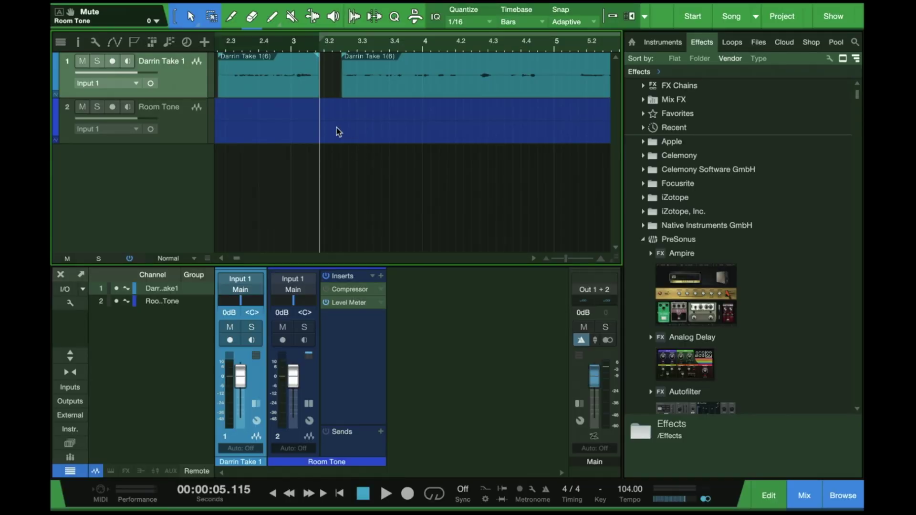
Split the Room Tone event at the start and end of the dialogue gap near 3.2.
{"action": "key", "text": "e"}
{"action": "key", "text": "e"}
{"action": "key", "text": "e"}
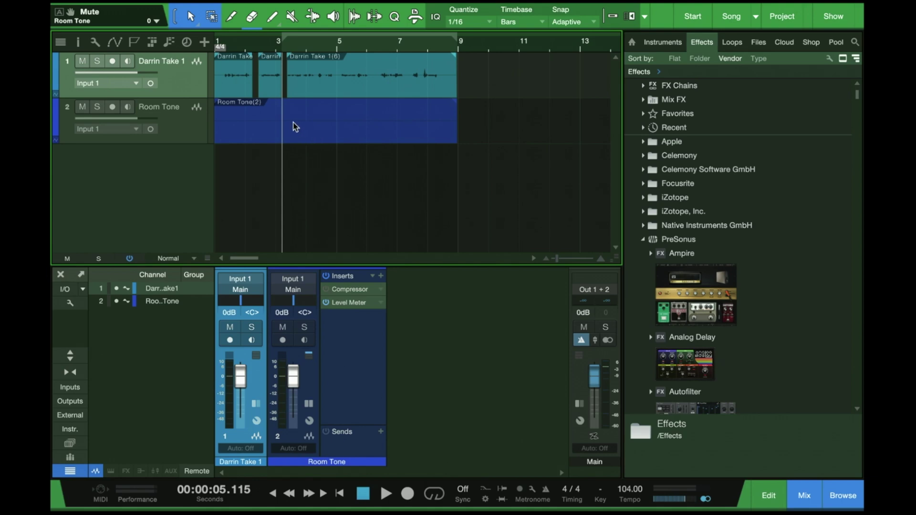
{"action": "key", "text": "e"}
{"action": "key", "text": "e"}
{"action": "key", "text": "e"}
{"action": "scroll", "coordinate": [296, 126], "scroll_direction": "left", "scroll_amount": 2}
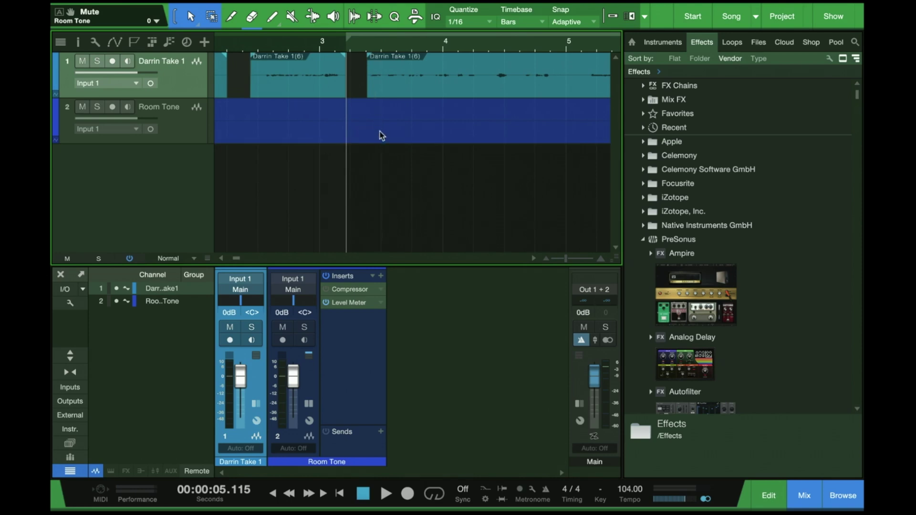
{"action": "key", "text": "e"}
{"action": "scroll", "coordinate": [357, 120], "scroll_direction": "left", "scroll_amount": 2}
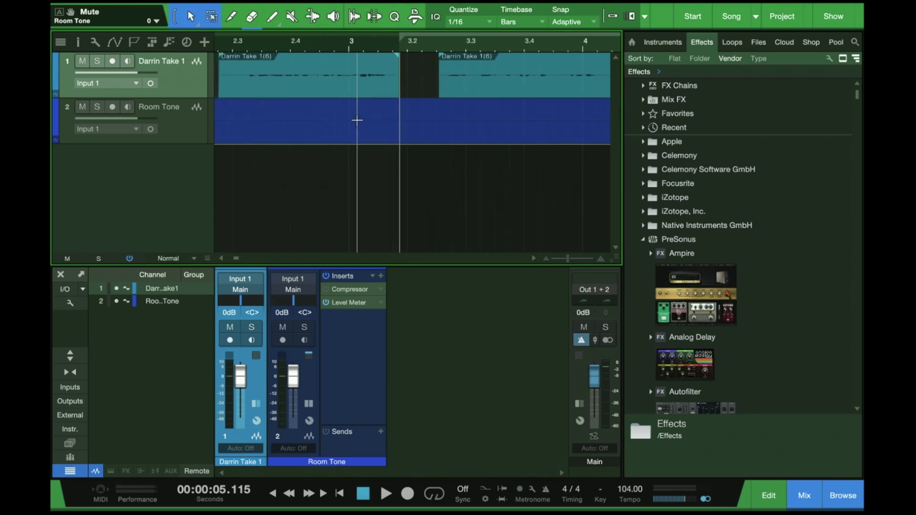
{"action": "left_click", "coordinate": [390, 117]}
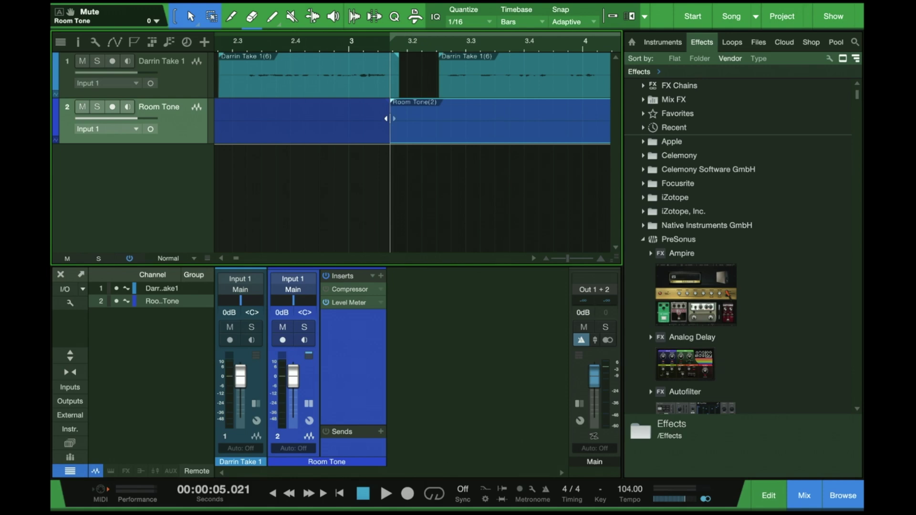
{"action": "left_click", "coordinate": [443, 118]}
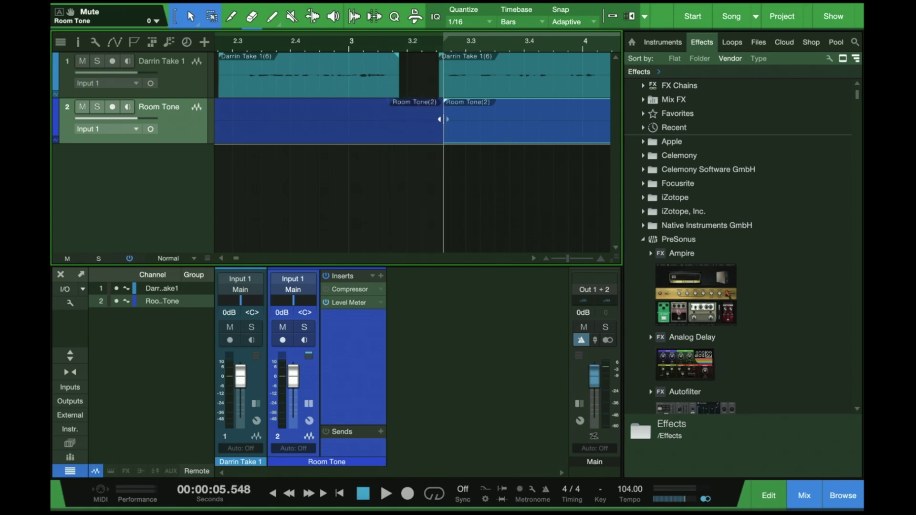
Mute the Room Tone pieces before and after the pause.
{"action": "left_click", "coordinate": [372, 130]}
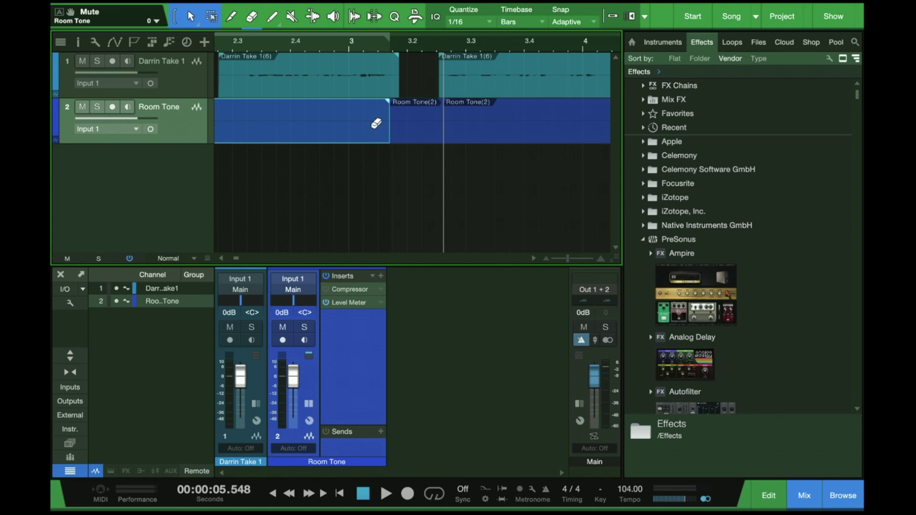
{"action": "left_click", "coordinate": [376, 123]}
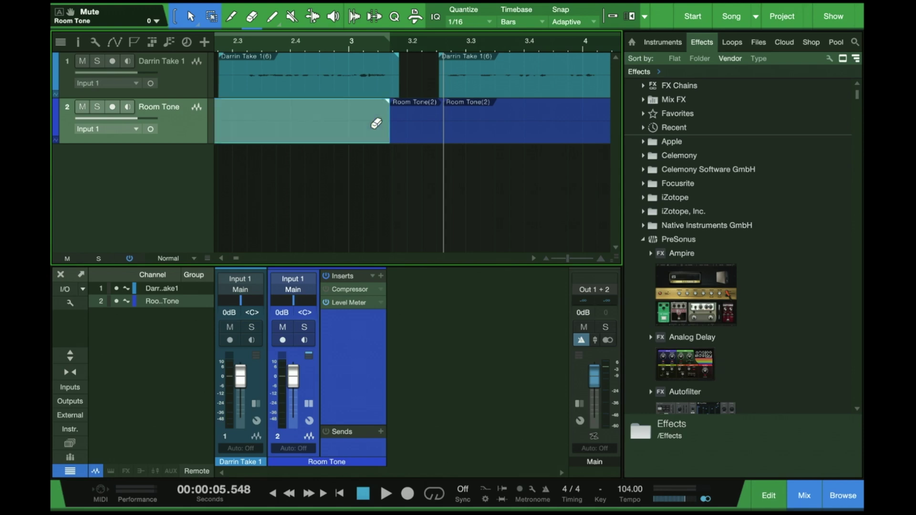
{"action": "left_click", "coordinate": [469, 118]}
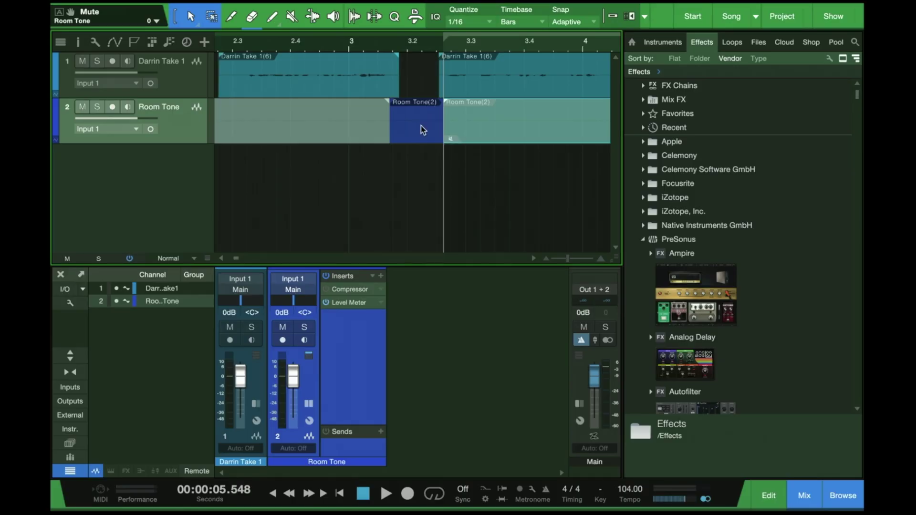
Fade Room Tone(2) in and out, fade out Darrin Take 1, and fade in Darrin Take 1(6).
{"action": "scroll", "coordinate": [412, 111], "scroll_direction": "up", "scroll_amount": 3}
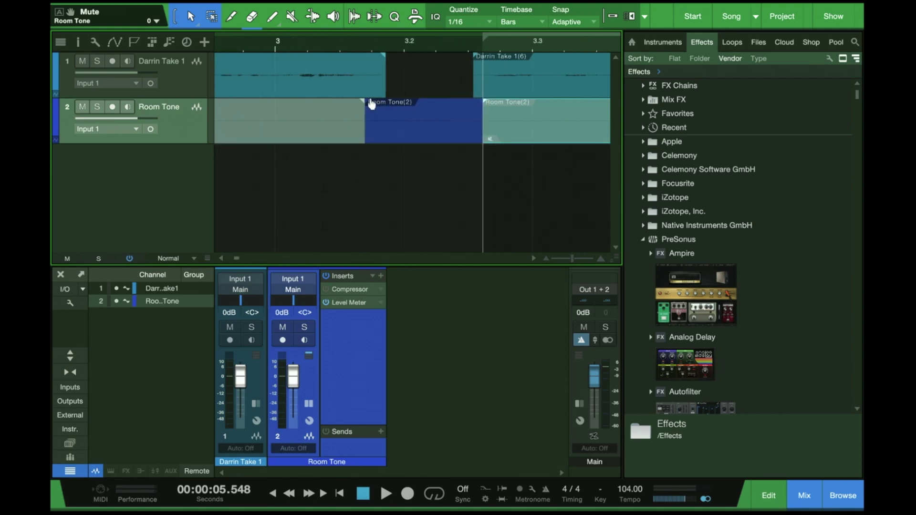
{"action": "left_click_drag", "start_coordinate": [368, 102], "coordinate": [380, 108]}
{"action": "left_click_drag", "start_coordinate": [384, 54], "coordinate": [373, 61]}
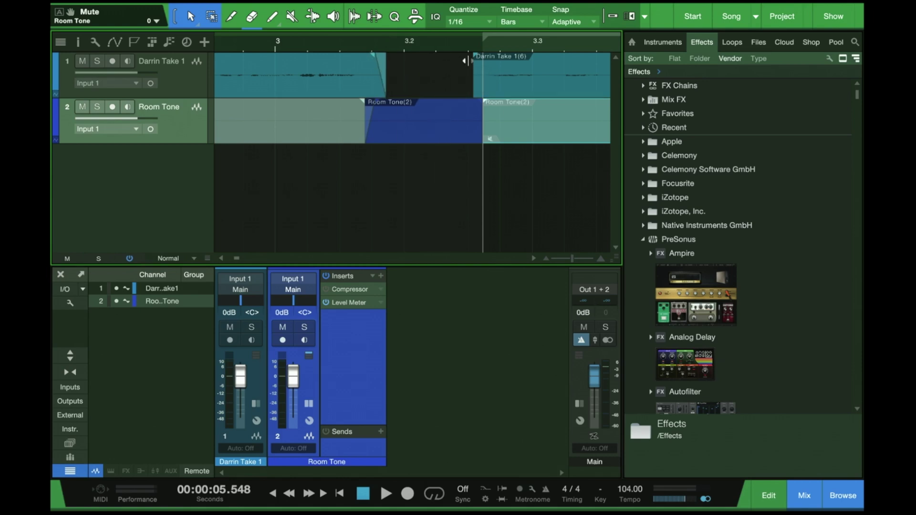
{"action": "left_click_drag", "start_coordinate": [475, 55], "coordinate": [481, 61]}
{"action": "left_click_drag", "start_coordinate": [481, 103], "coordinate": [477, 107]}
Split the later dialogue take near bars 5 and 6 and delete the slice between the cuts.
{"action": "key", "text": "w"}
{"action": "key", "text": "w"}
{"action": "key", "text": "w"}
{"action": "key", "text": "w"}
{"action": "key", "text": "w"}
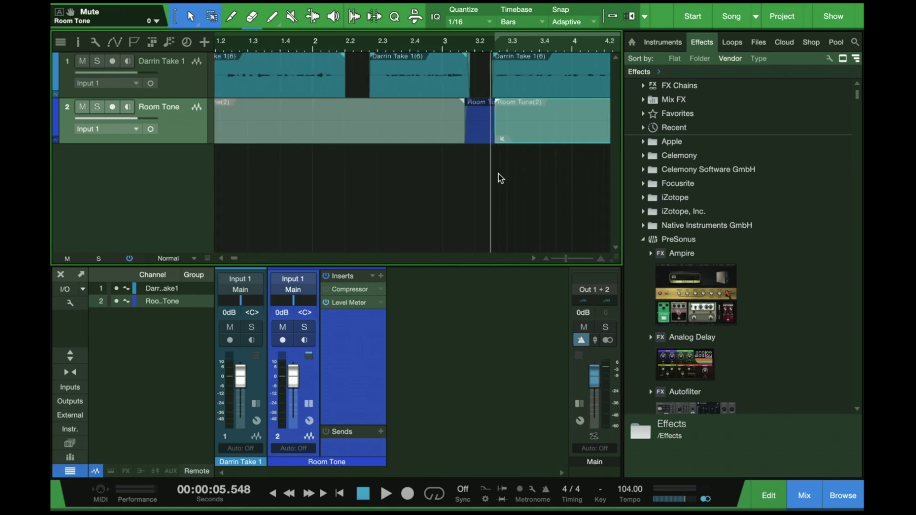
{"action": "key", "text": "w"}
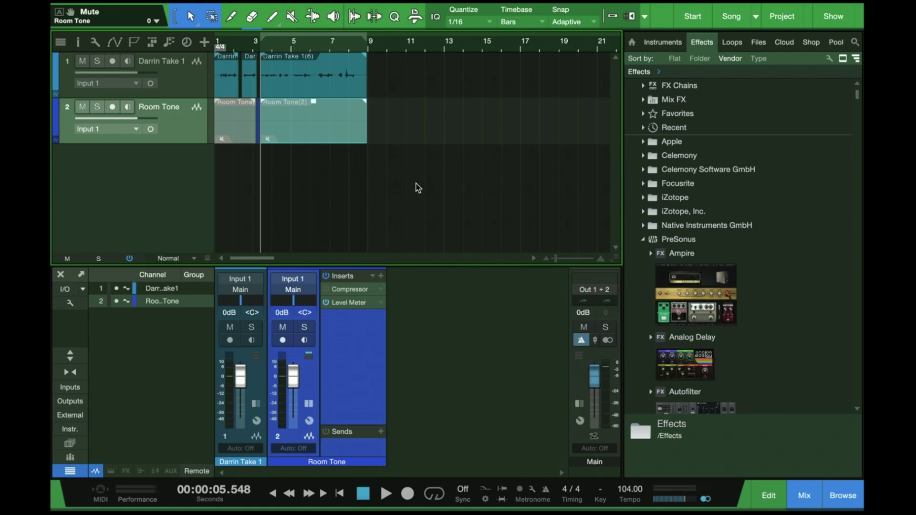
{"action": "key", "text": "e"}
{"action": "key", "text": "e"}
{"action": "scroll", "coordinate": [307, 148], "scroll_direction": "left", "scroll_amount": 1}
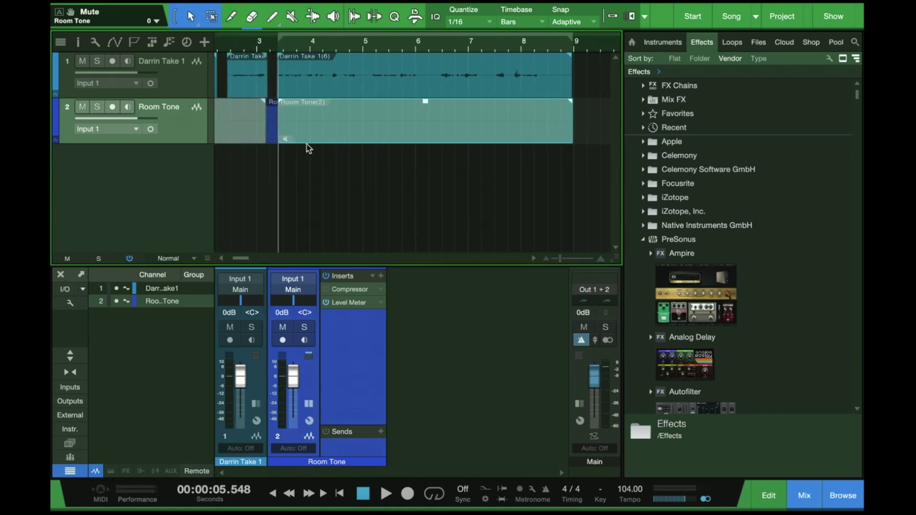
{"action": "left_click", "coordinate": [371, 62]}
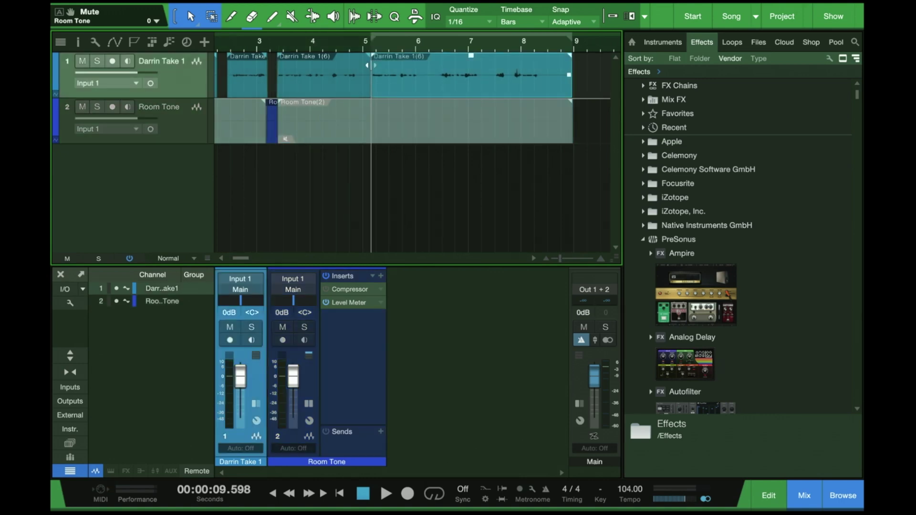
{"action": "left_click", "coordinate": [426, 65]}
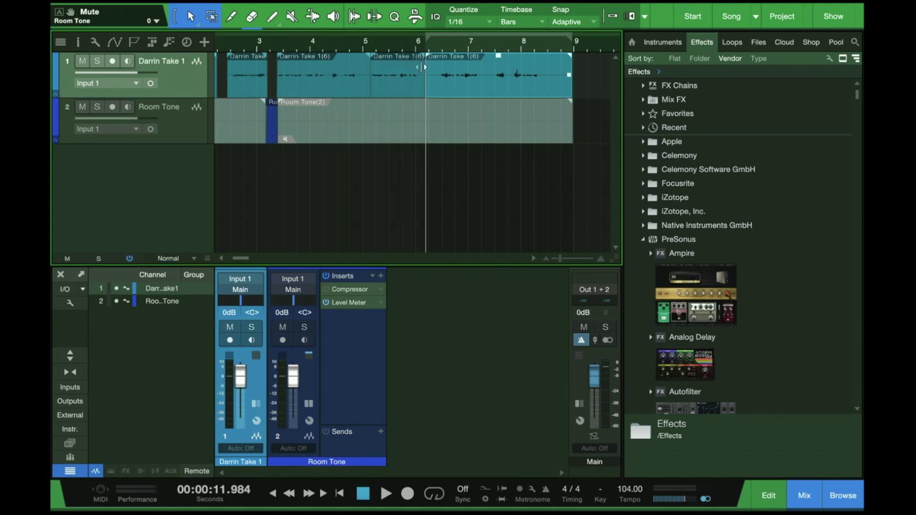
{"action": "left_click", "coordinate": [392, 89]}
{"action": "key", "text": "Delete"}
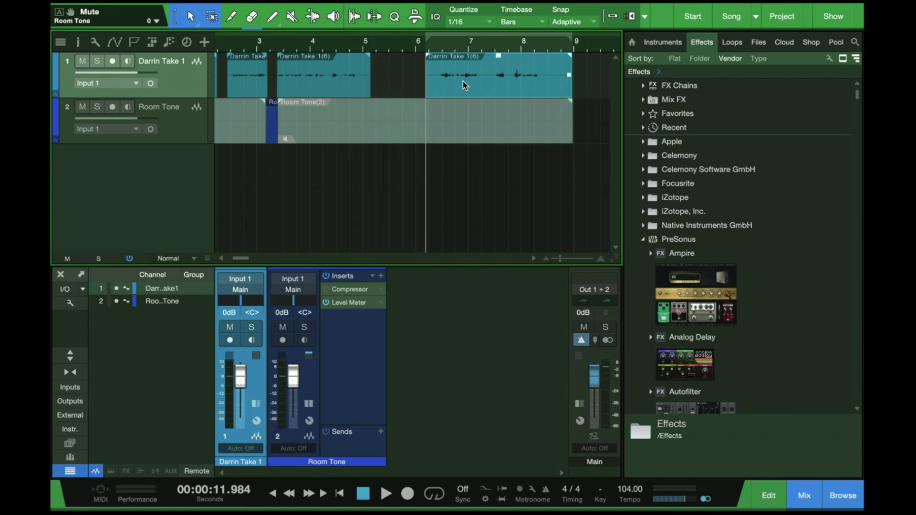
Undo the manual gap close, enable Ripple Edit, and delete the slice so later dialogue moves earlier.
{"action": "left_click_drag", "start_coordinate": [462, 81], "coordinate": [415, 80]}
{"action": "key", "text": "ctrl+z"}
{"action": "key", "text": "ctrl+z"}
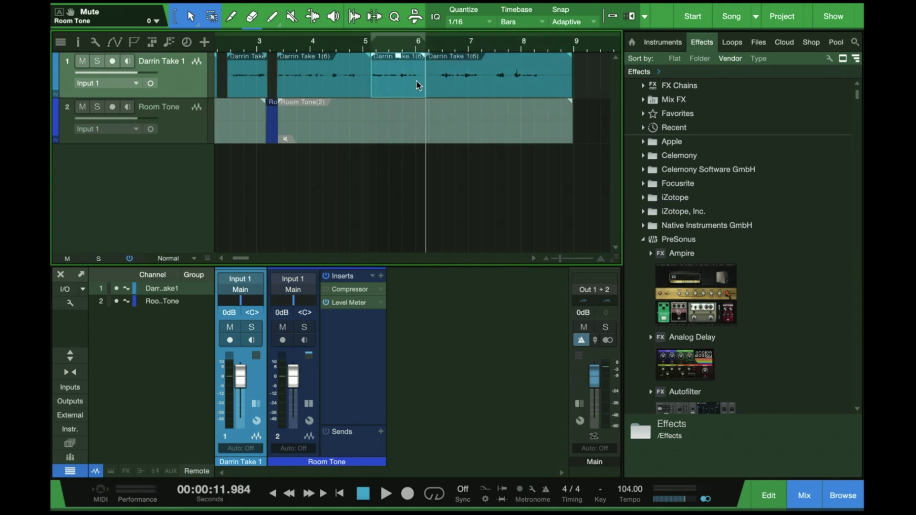
{"action": "left_click", "coordinate": [630, 19]}
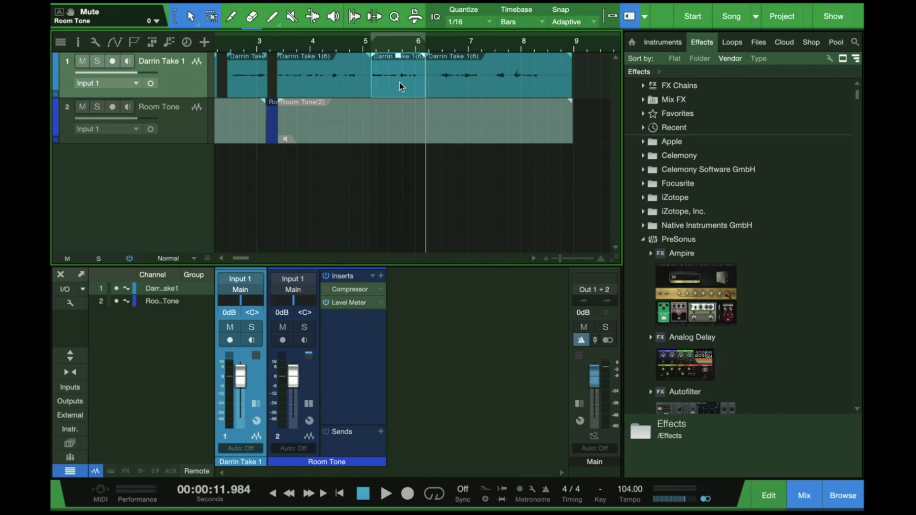
{"action": "key", "text": "Delete"}
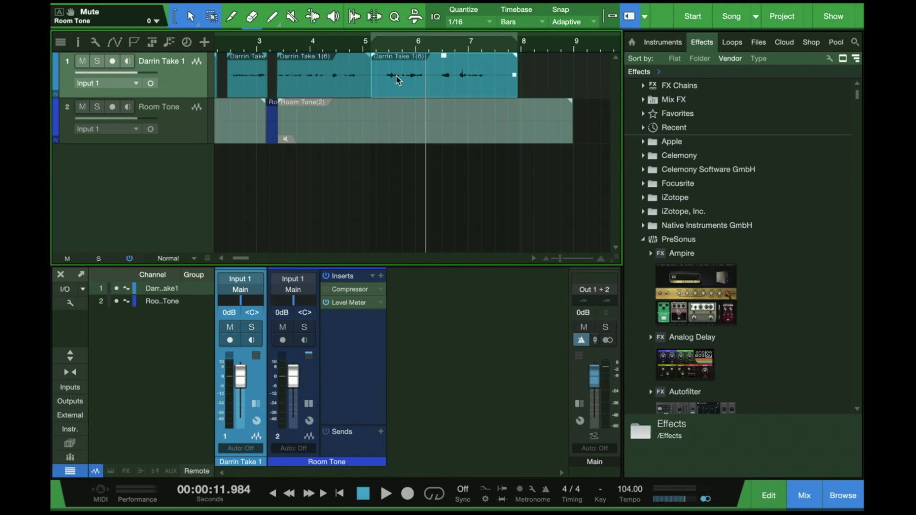
{"action": "scroll", "coordinate": [364, 80], "scroll_direction": "up", "scroll_amount": 3}
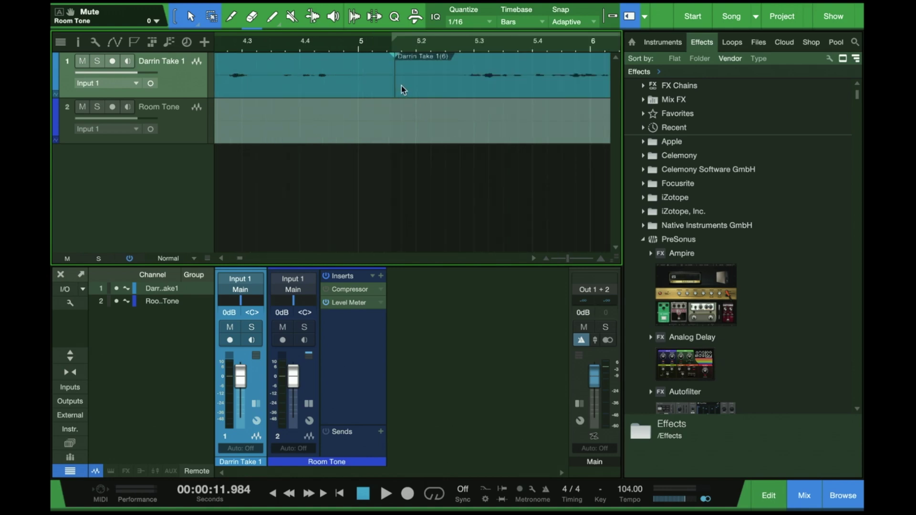
Select both joined dialogue takes on track 1 and apply Audio > Create Crossfades.
{"action": "left_click", "coordinate": [402, 85]}
{"action": "left_click", "coordinate": [383, 86], "text": "shift"}
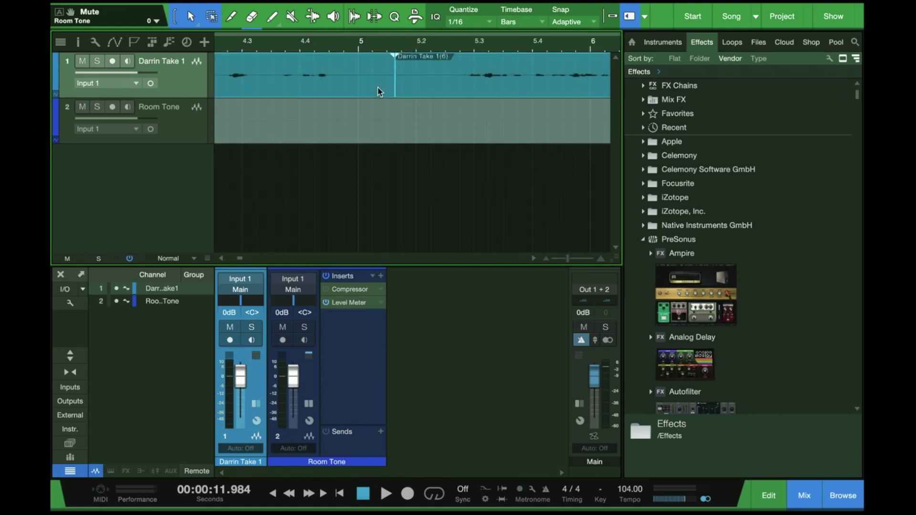
{"action": "left_click", "coordinate": [313, 10]}
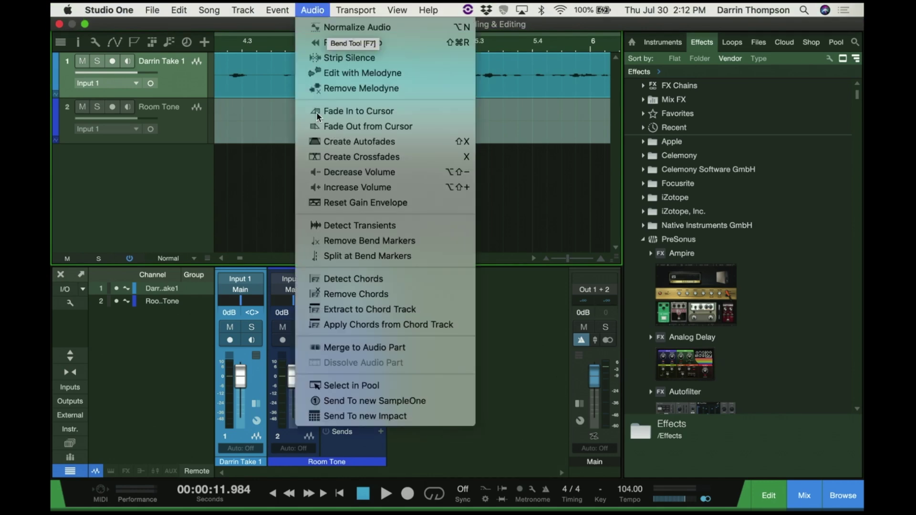
{"action": "left_click", "coordinate": [349, 161]}
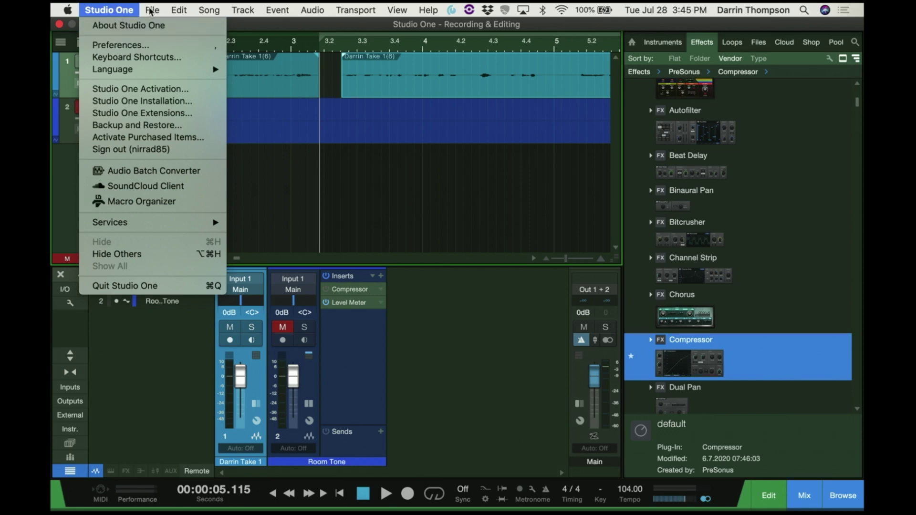
Show the Keyboard mapping scheme list under Preferences > General > Keyboard Shortcuts, then dismiss it unchanged.
{"action": "mouse_move", "coordinate": [428, 12]}
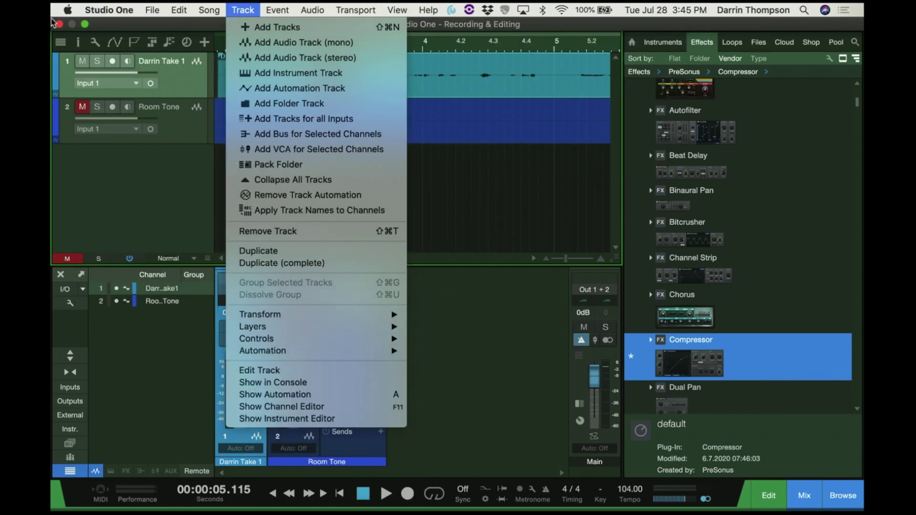
{"action": "mouse_move", "coordinate": [104, 12]}
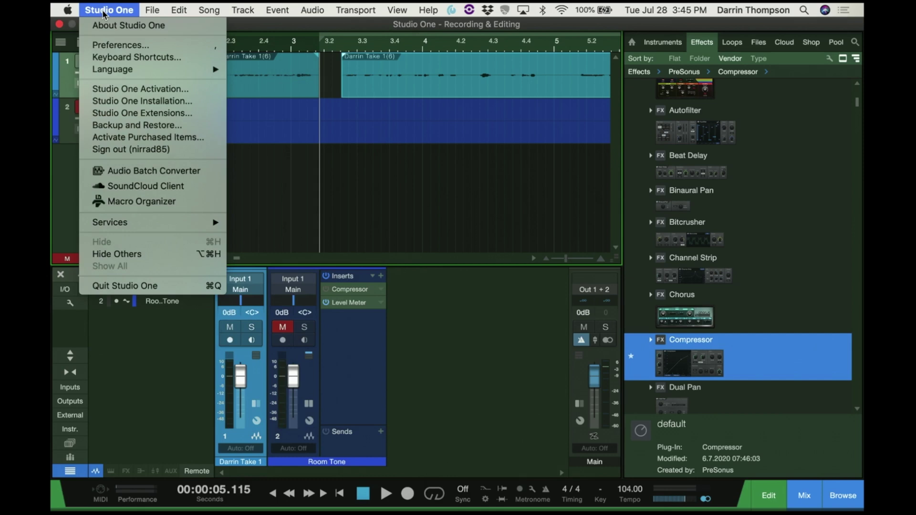
{"action": "left_click", "coordinate": [104, 46]}
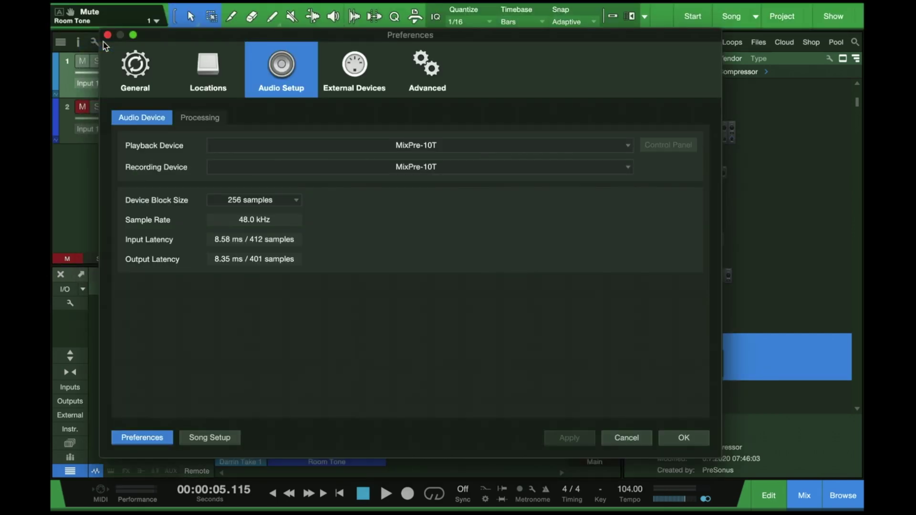
{"action": "left_click", "coordinate": [138, 69]}
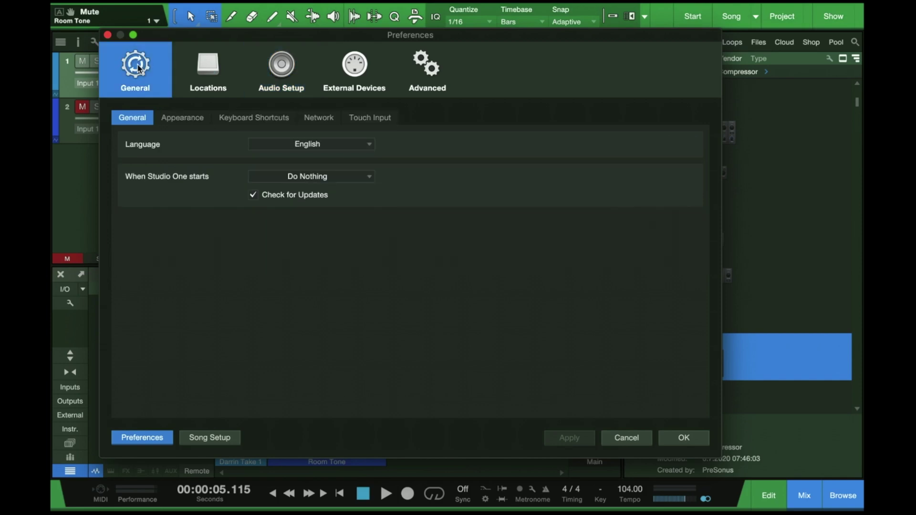
{"action": "left_click", "coordinate": [234, 120]}
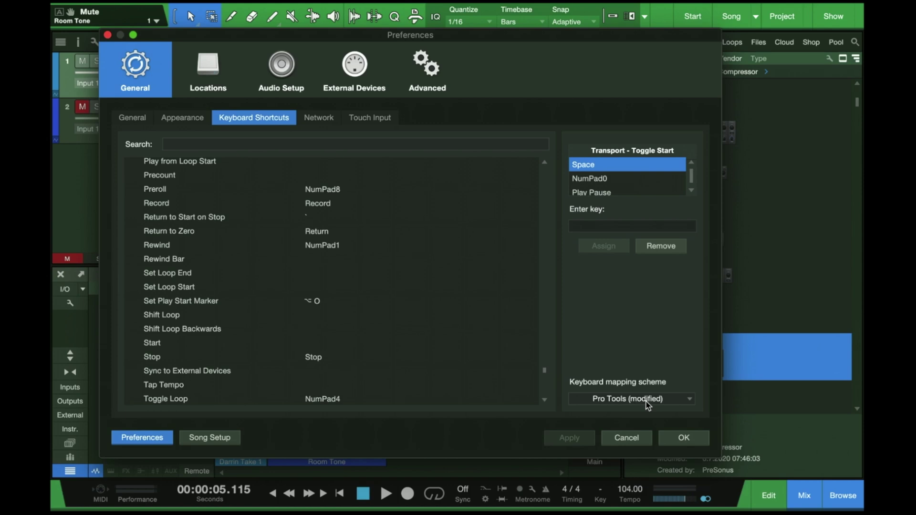
{"action": "left_click", "coordinate": [682, 399]}
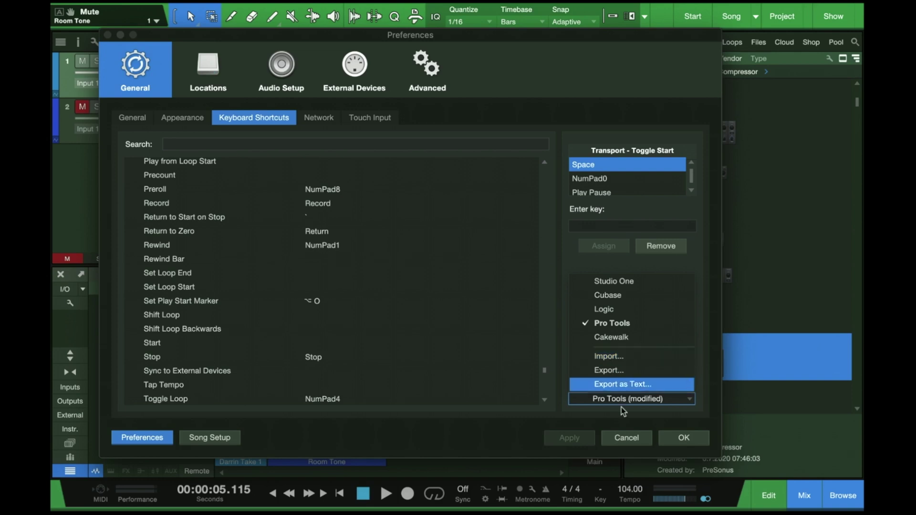
{"action": "left_click", "coordinate": [631, 442]}
Cancel the Preferences dialog without applying any changes.
{"action": "left_click", "coordinate": [630, 441]}
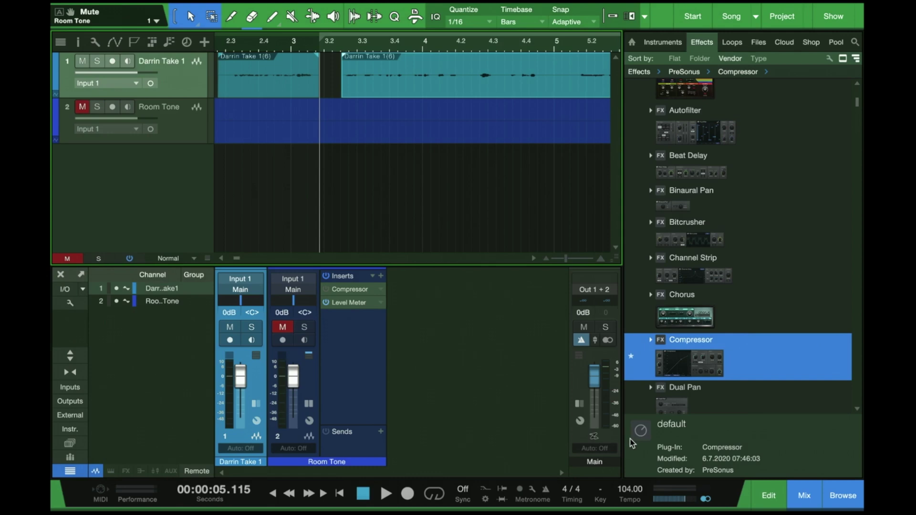